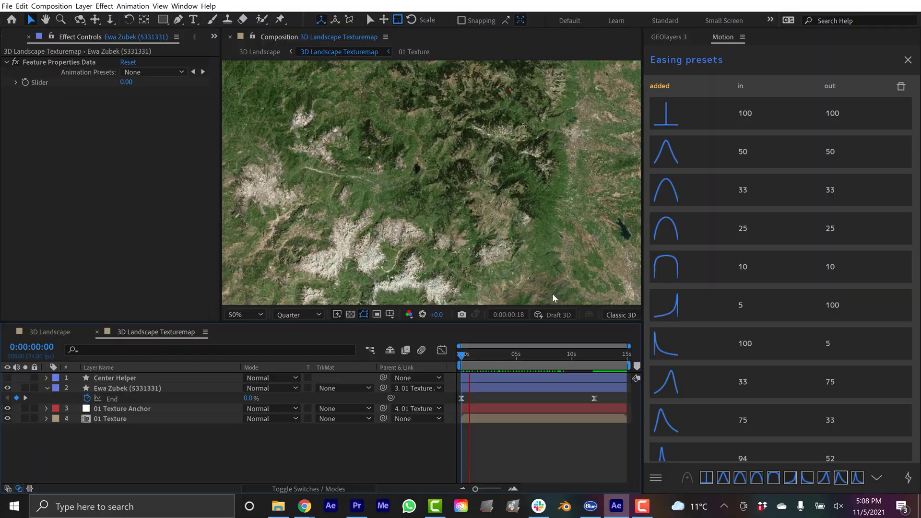
click(58, 332)
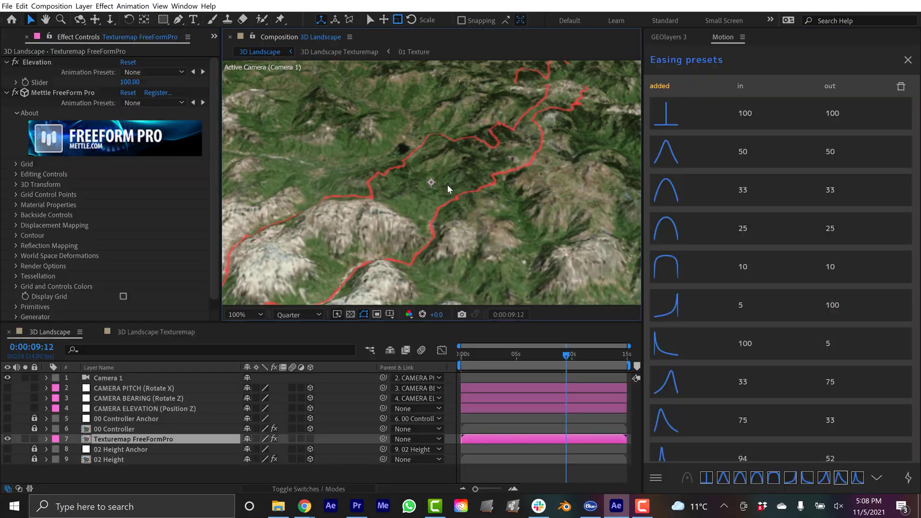
click(156, 332)
click(117, 388)
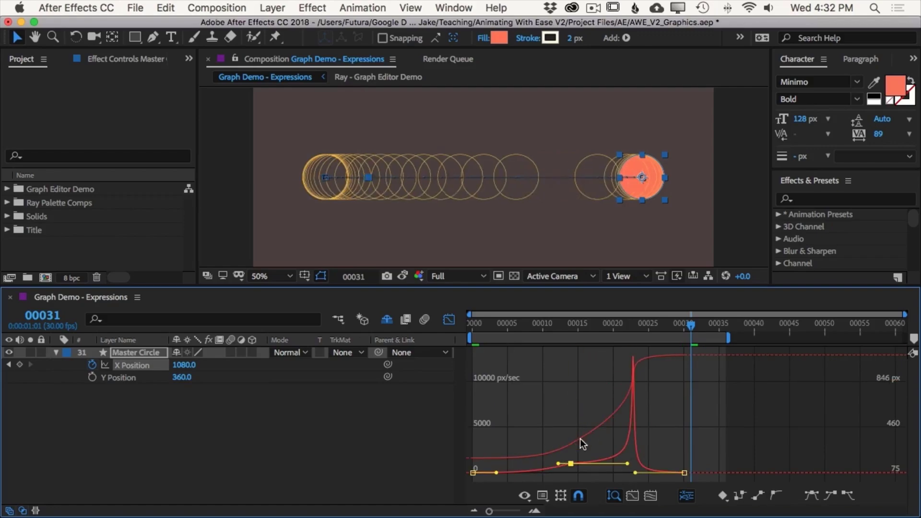
Steepen the Master Circle's X Position speed curve by its outgoing handle, switch to the value graph and reshape the curve there
drag(627, 463, 617, 431)
click(524, 495)
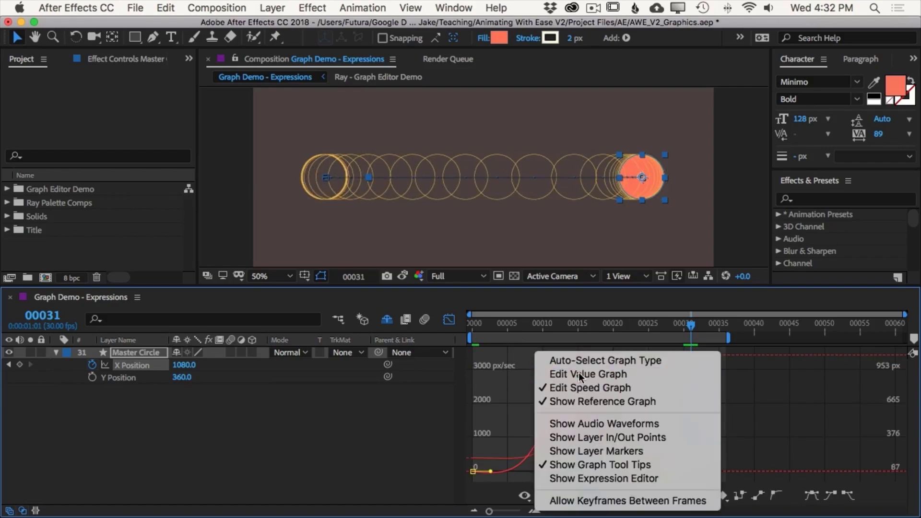
click(578, 373)
drag(563, 355, 541, 411)
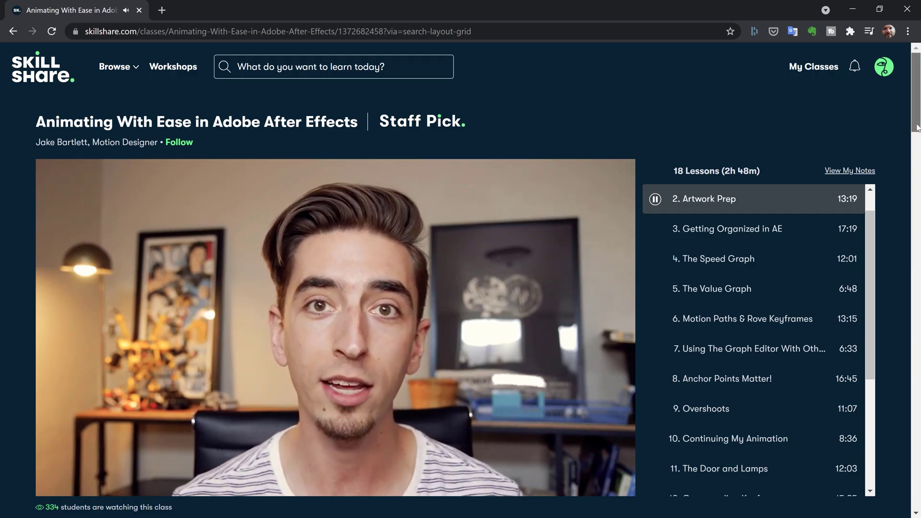
scroll(918, 192, down, 10)
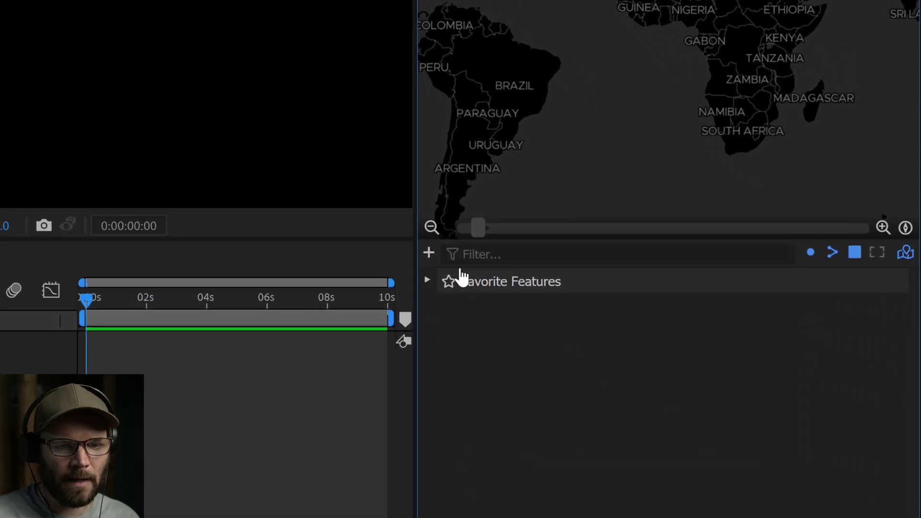
Import the Balkans jogging GPX file into the map features and fit the map view to its route track
click(428, 253)
click(480, 295)
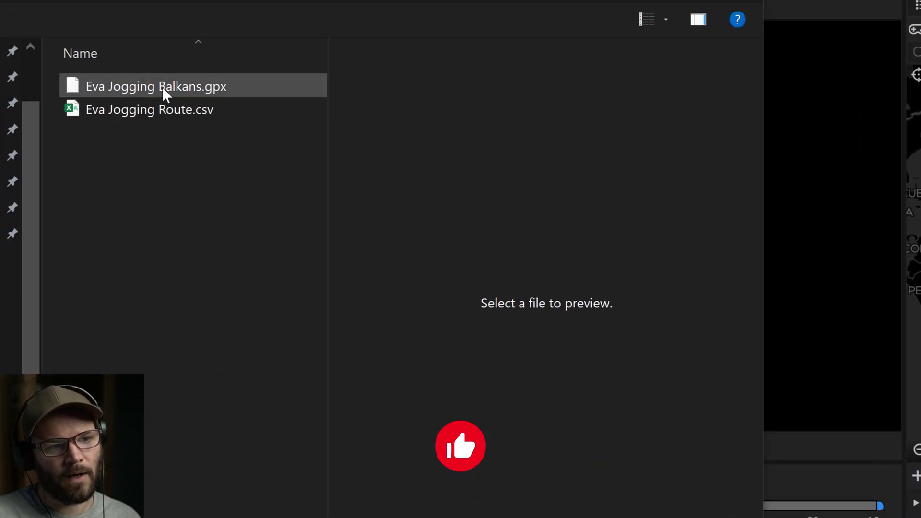
click(136, 84)
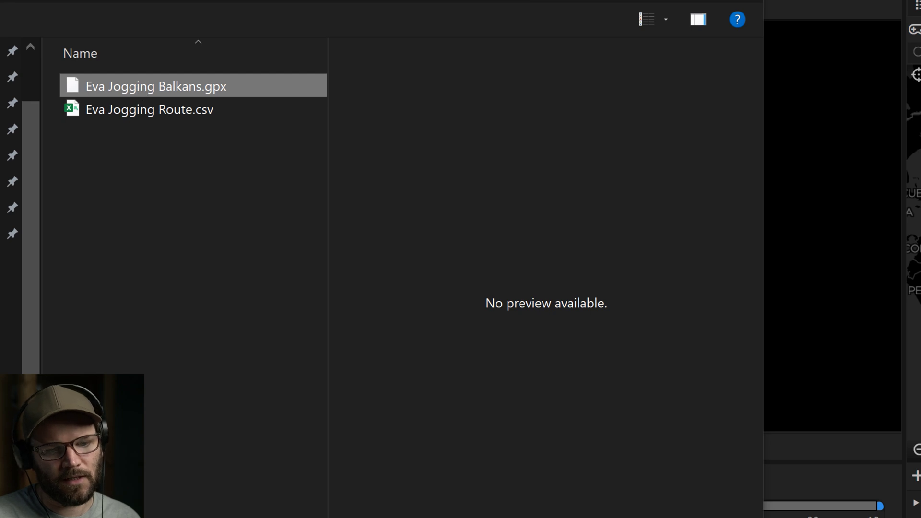
key(Return)
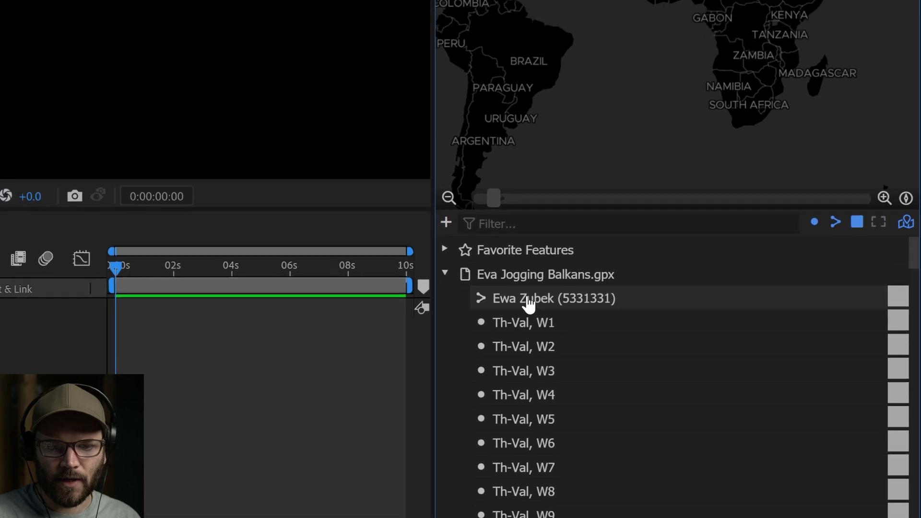
click(529, 302)
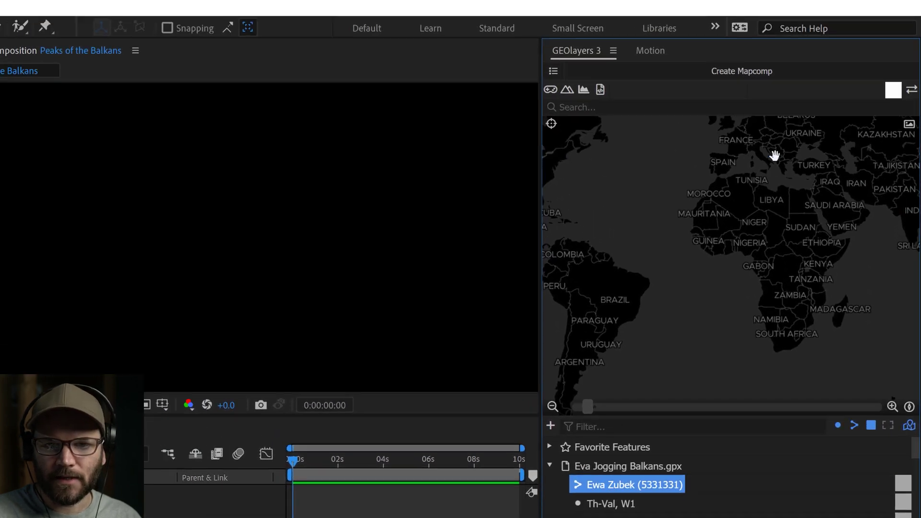
double_click(600, 486)
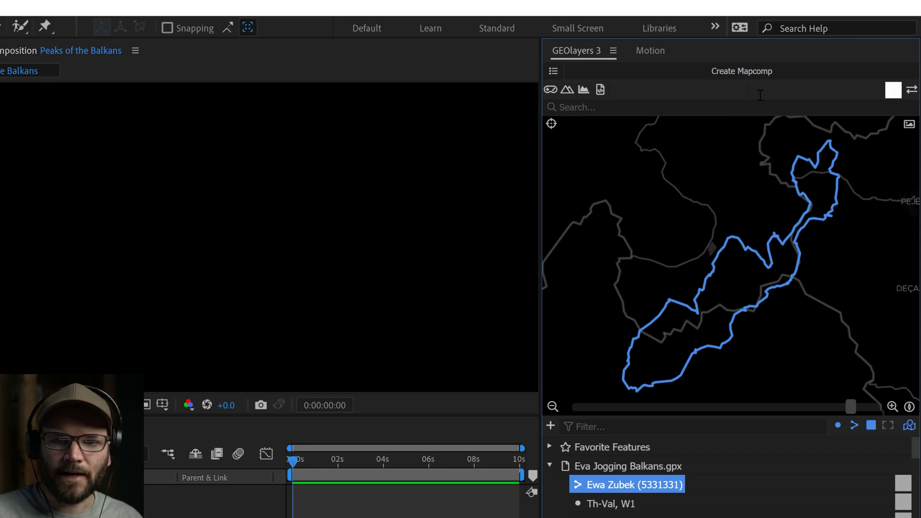
Start a new mapcomp named Peaks of the Balkans with a duration of 15 seconds
click(737, 76)
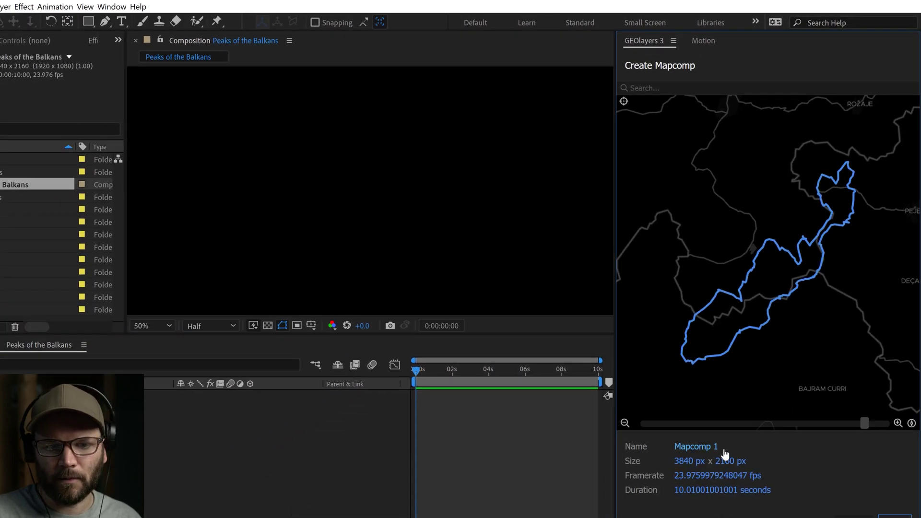
click(720, 407)
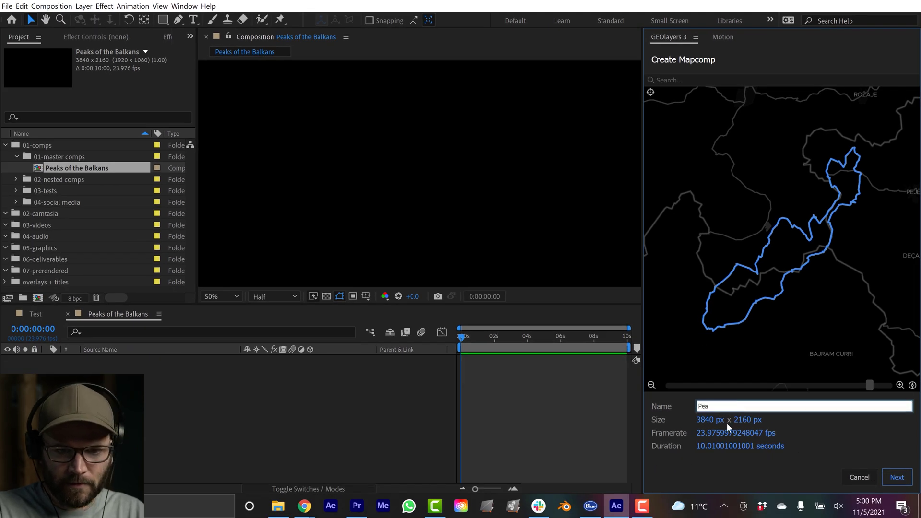
key(BackSpace)
key(BackSpace)
key(BackSpace)
text(Montenegro Mapcomp of)
key(ctrl+a)
text(Pe)
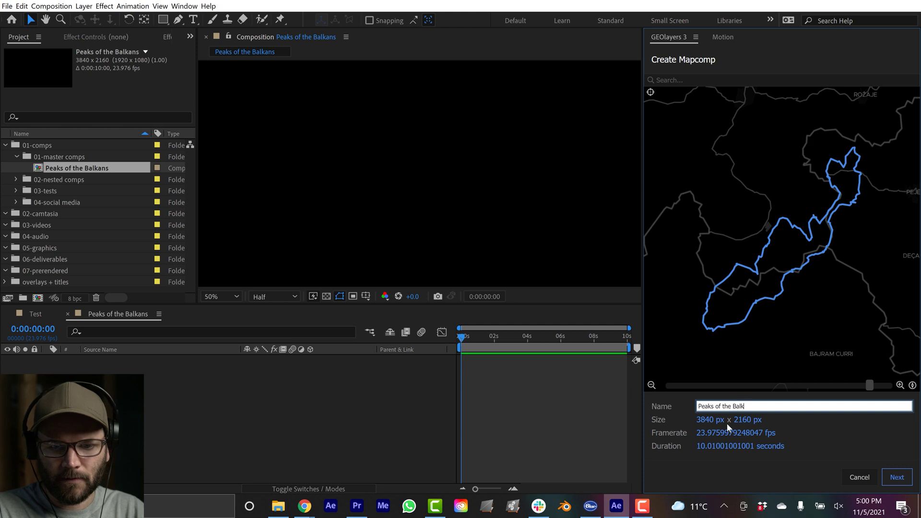
click(716, 445)
text(15)
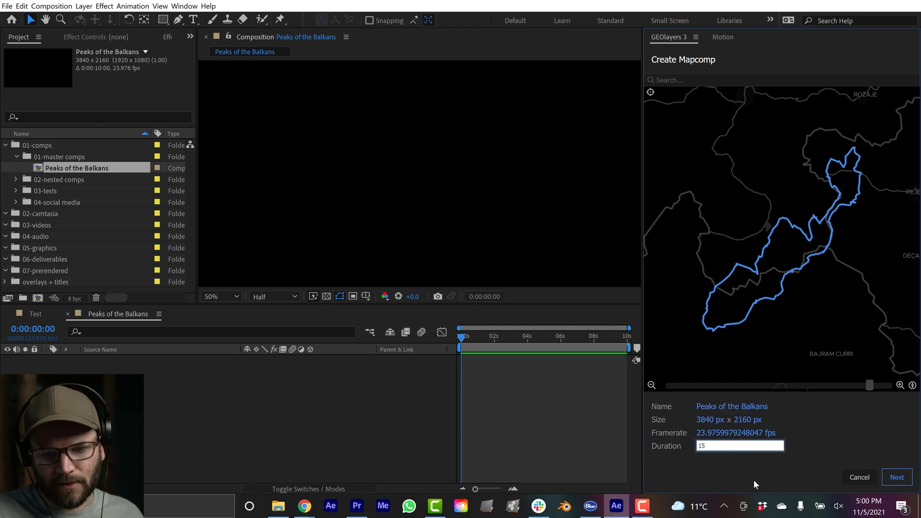
Choose the satellite imagery map style and create the mapcomp
click(888, 479)
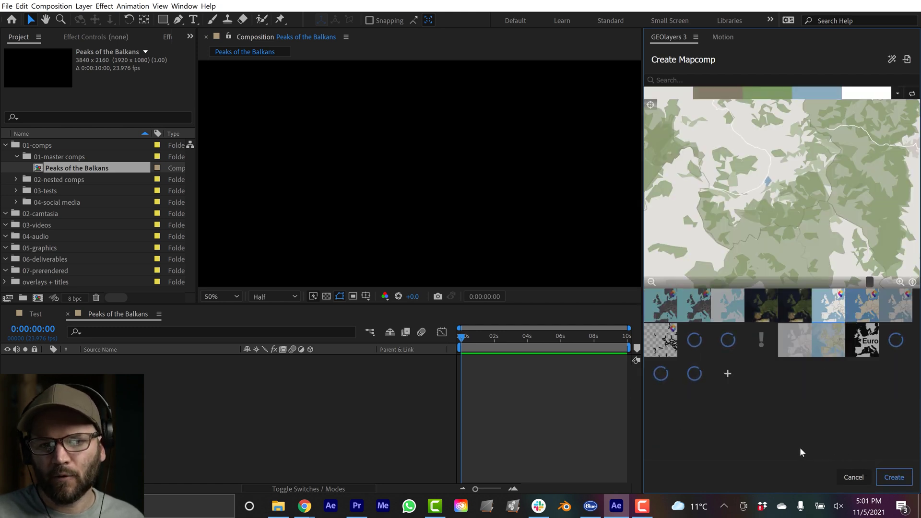
click(763, 343)
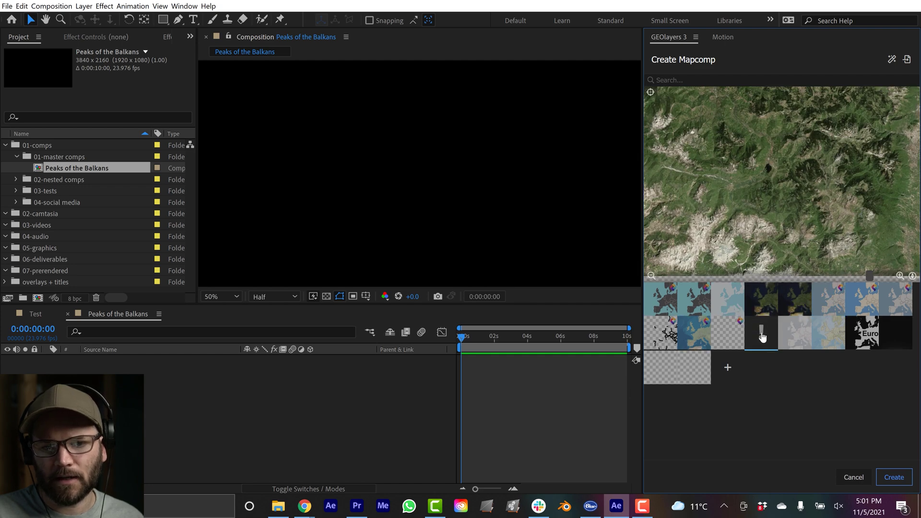
click(886, 477)
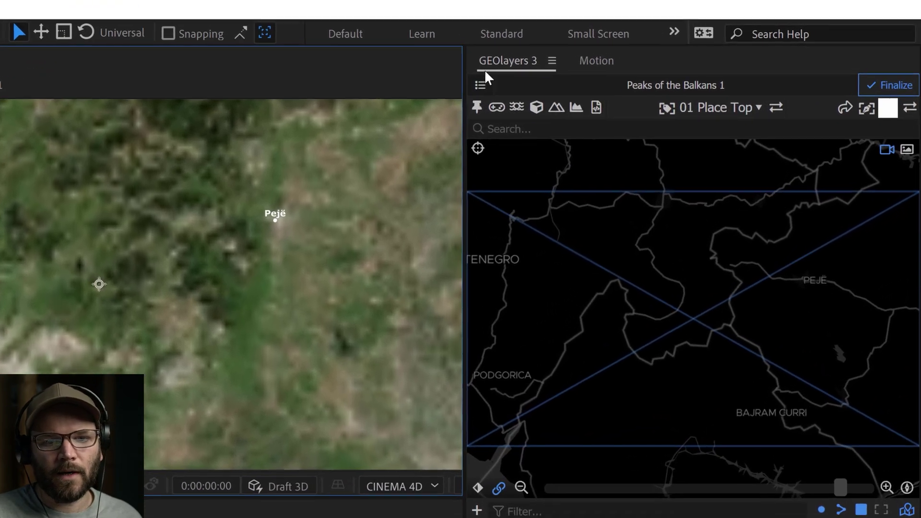
Finalize the Peaks of the Balkans 1 mapcomp and inspect its satellite imagery in an enlarged composition view
click(596, 64)
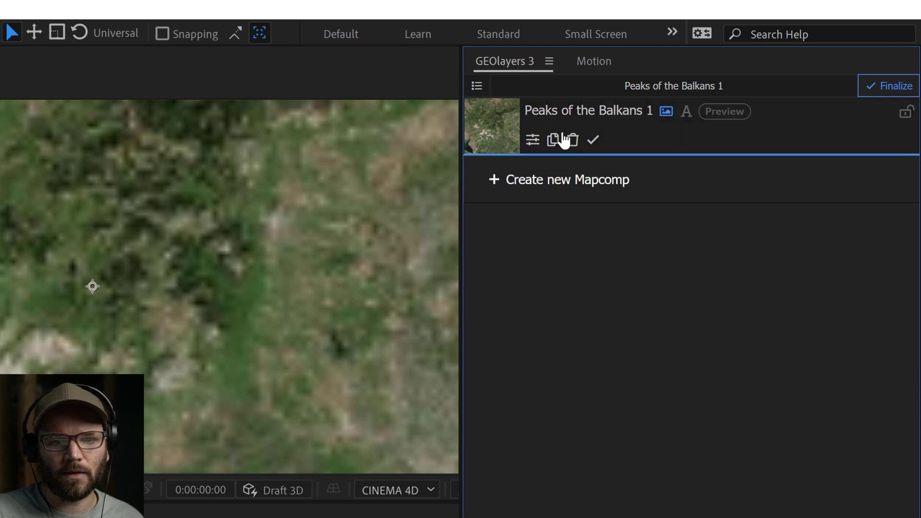
click(550, 116)
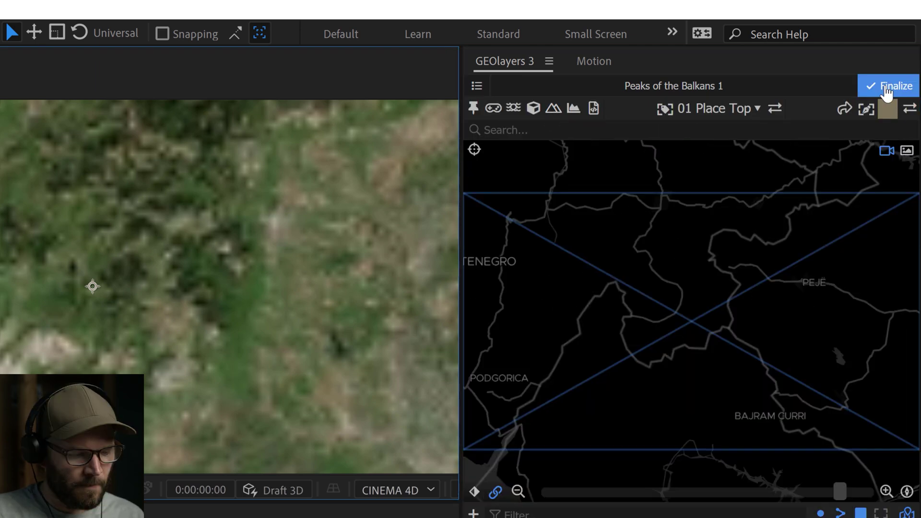
click(887, 89)
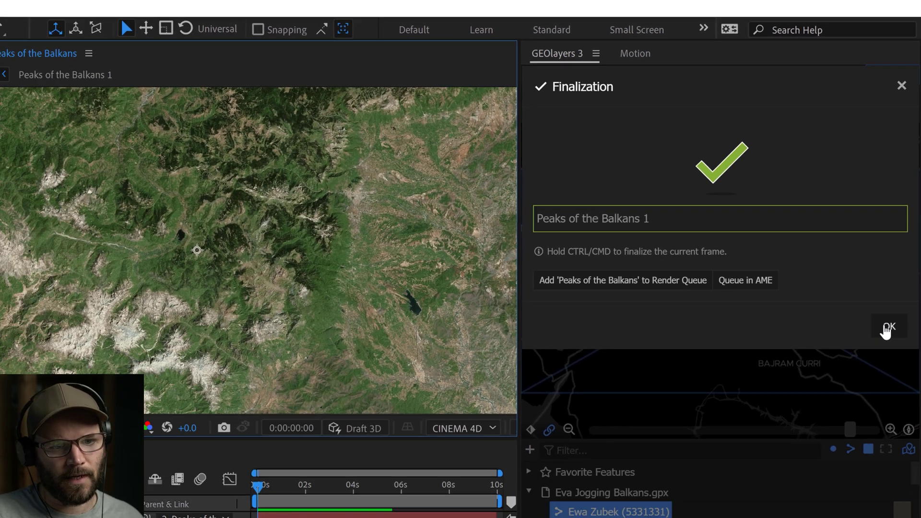
click(888, 329)
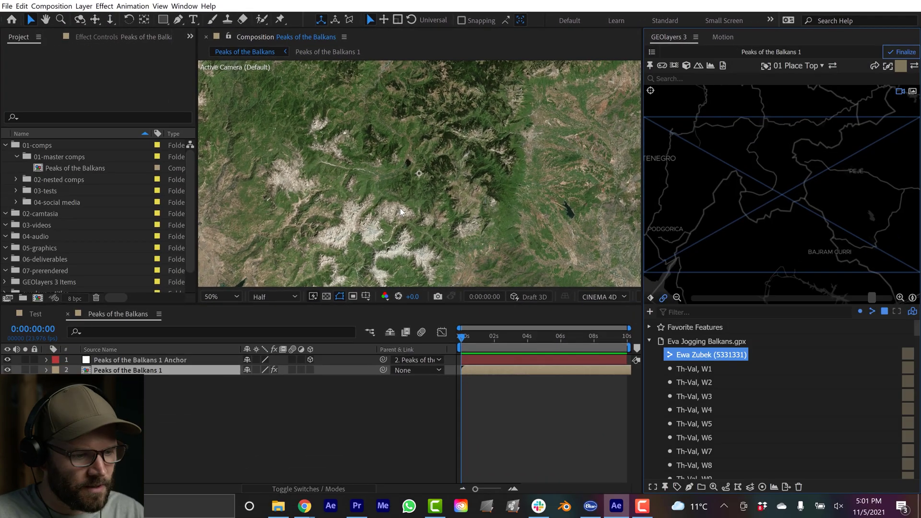
key(grave)
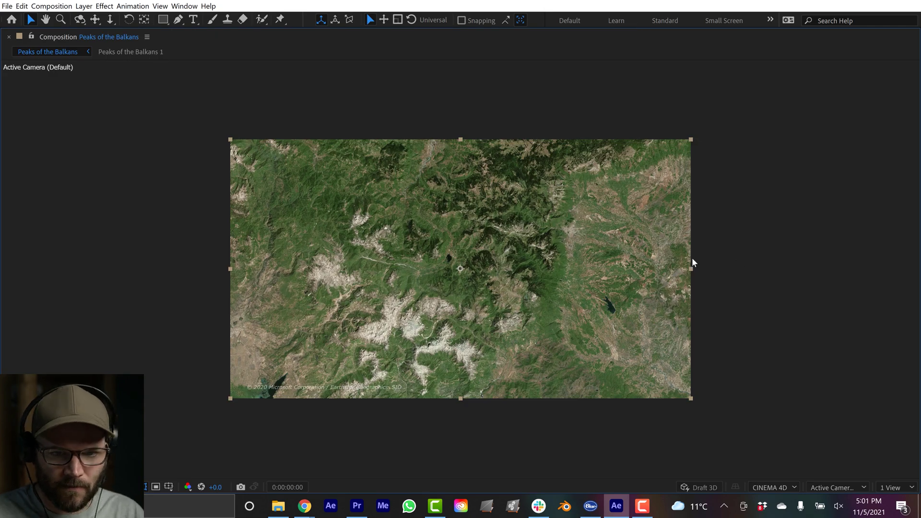
key(grave)
key(period)
key(period)
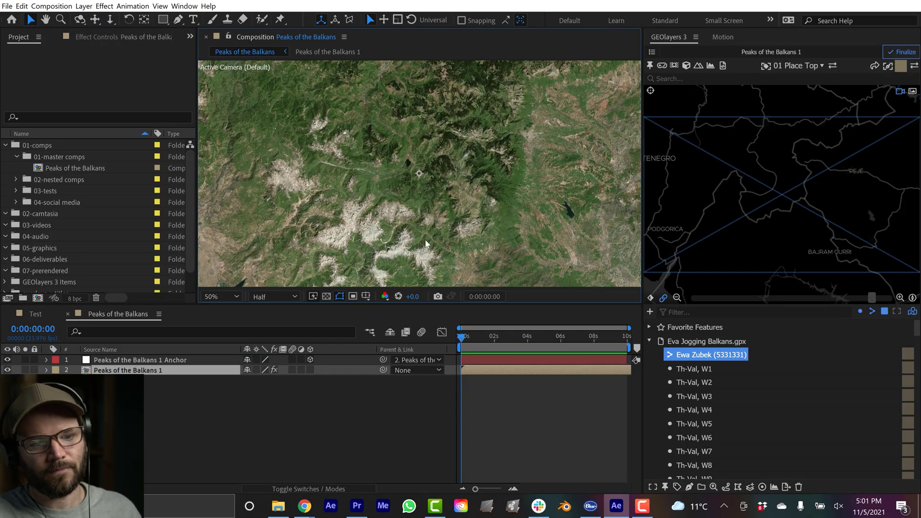
drag(521, 303, 524, 322)
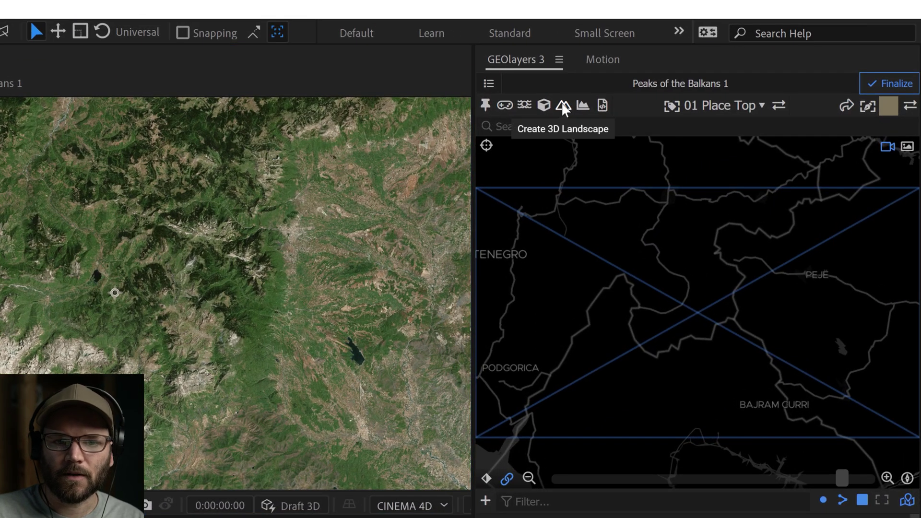
Create a 3D landscape with a 15-second duration and a 24 fps frame rate, rendered with Mettle FreeFormPro
click(562, 105)
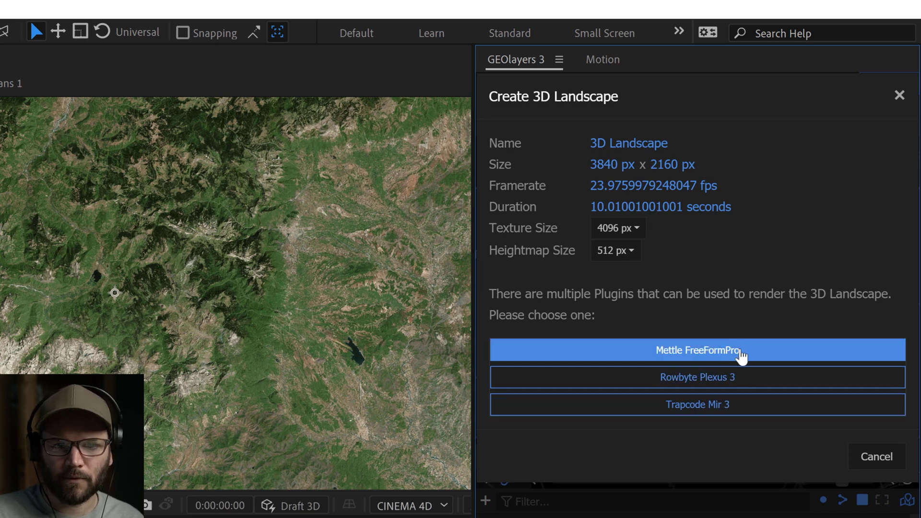
click(643, 206)
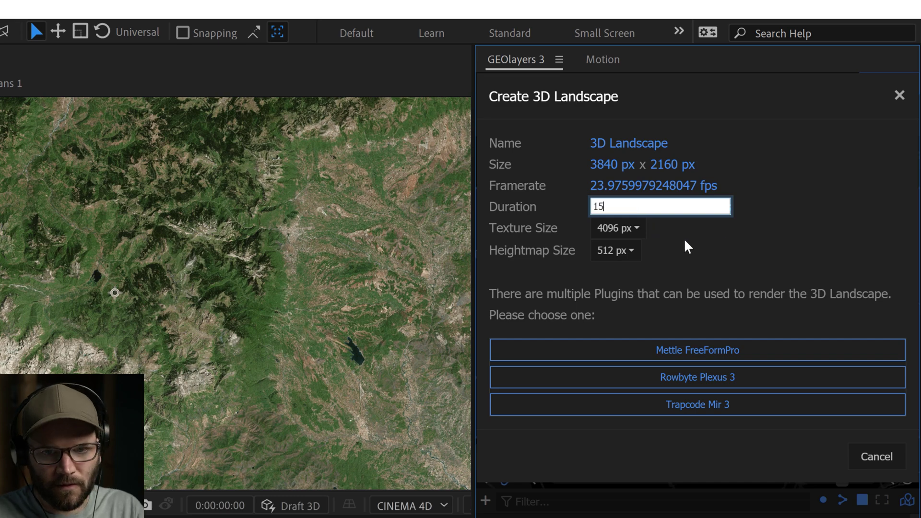
key(Return)
click(656, 187)
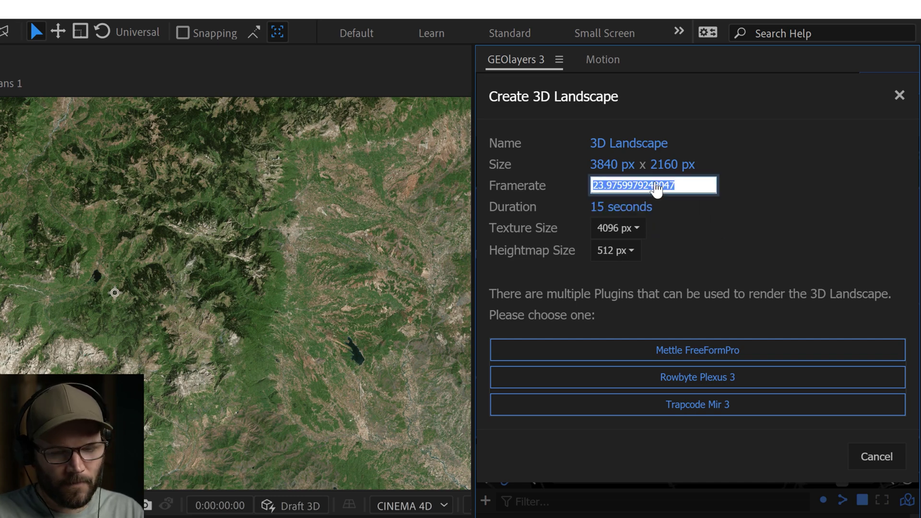
text(24)
key(Return)
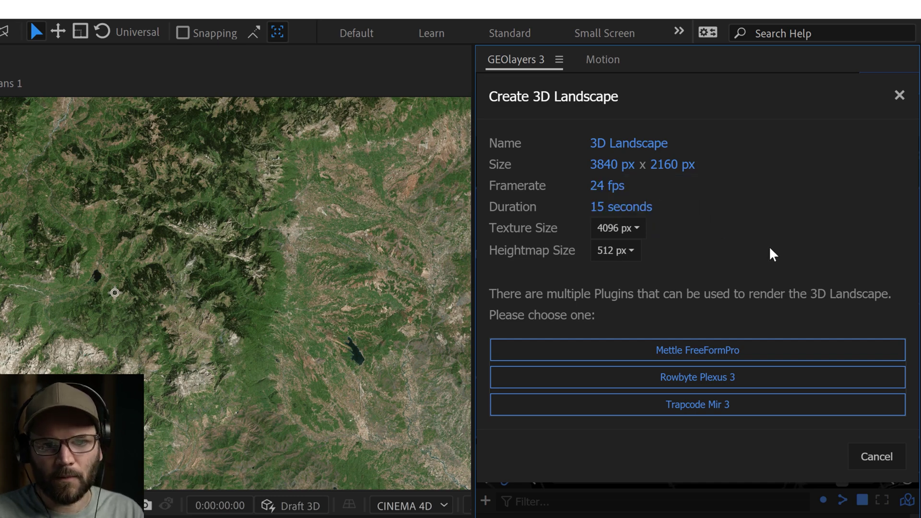
click(716, 350)
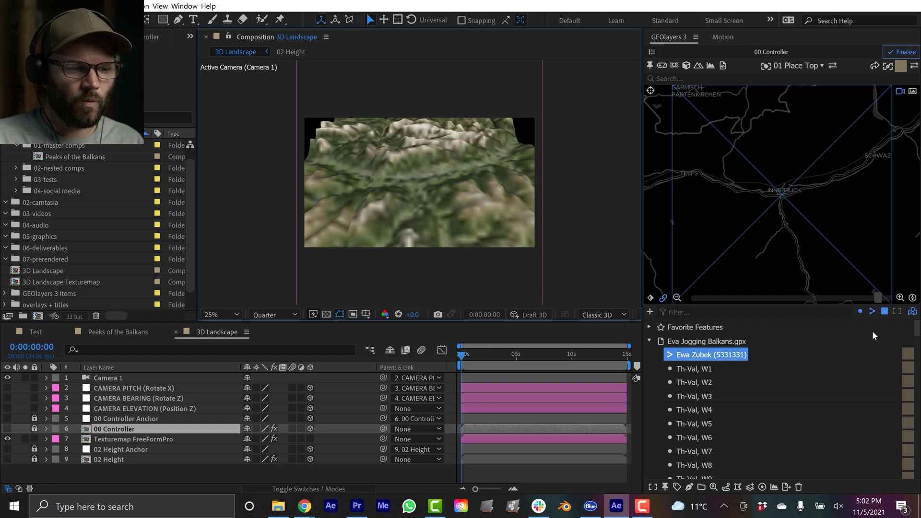
Show the effect settings of the Texturemap FreeFormPro layer and give them more width
click(107, 439)
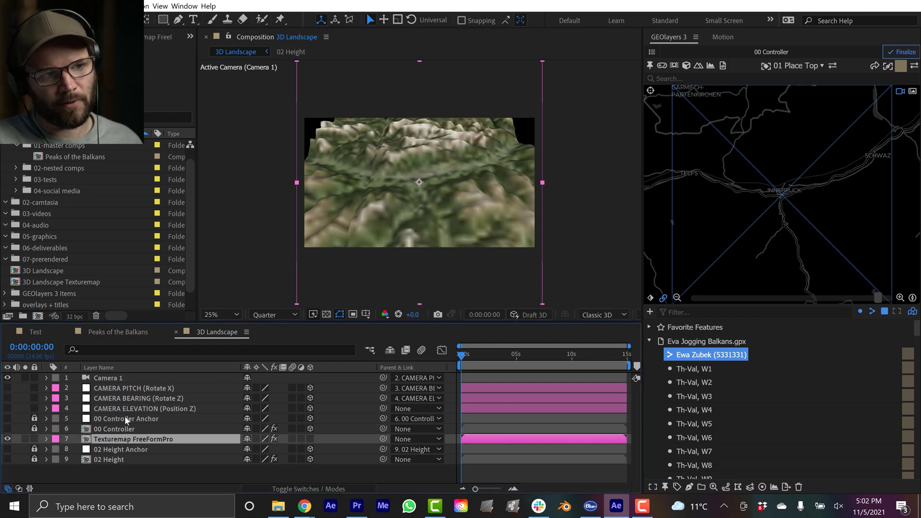
click(113, 39)
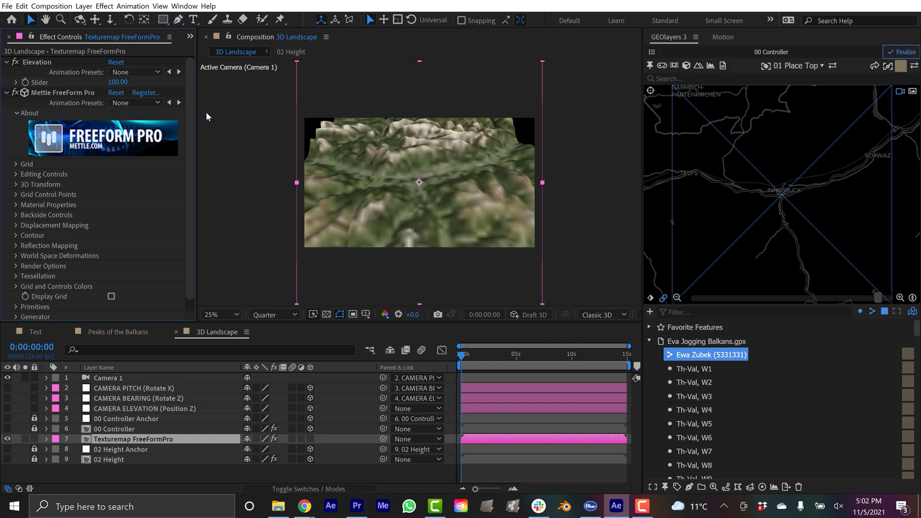
drag(198, 103, 226, 95)
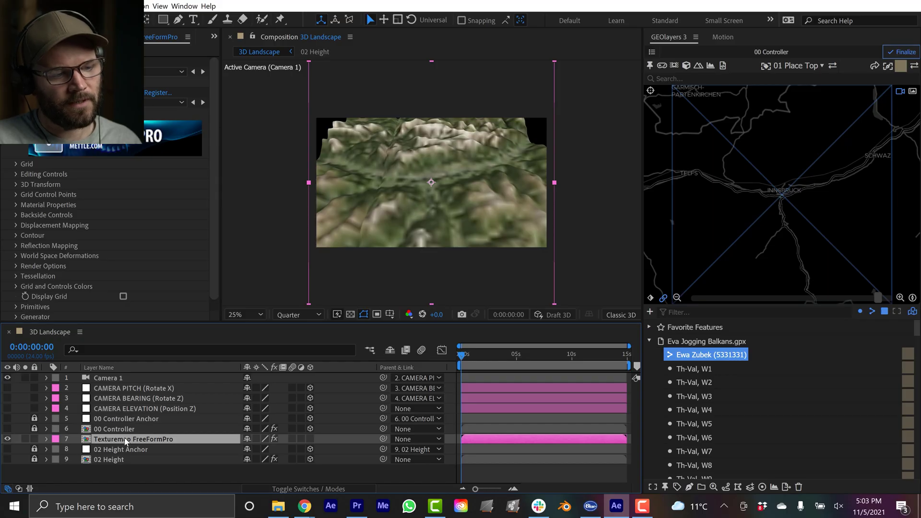
Open the Texturemap FreeFormPro layer's source composition and finalize the 3D landscape's controller, texture and height mapcomps
double_click(125, 439)
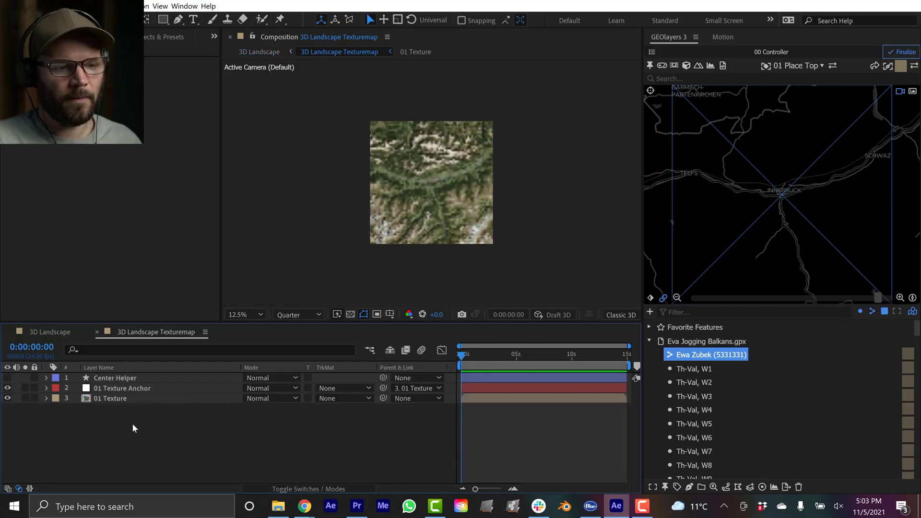
scroll(482, 139, up, 1)
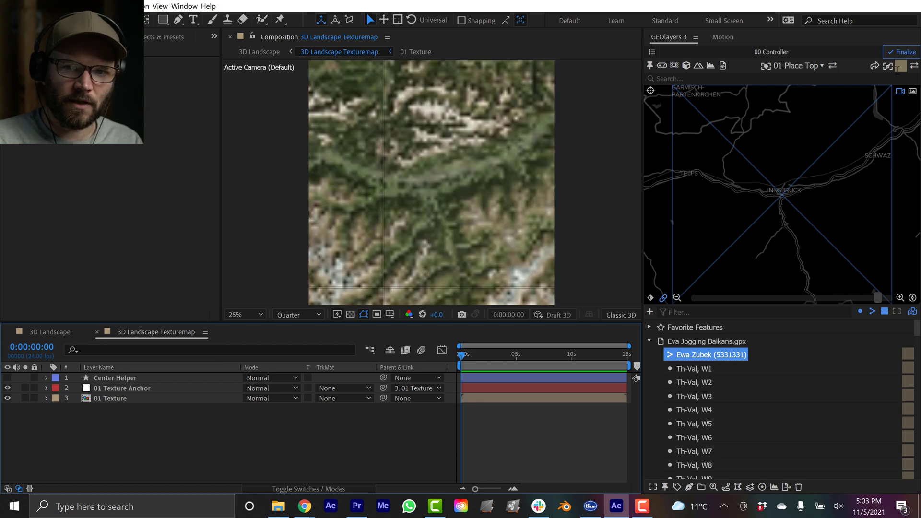
click(901, 54)
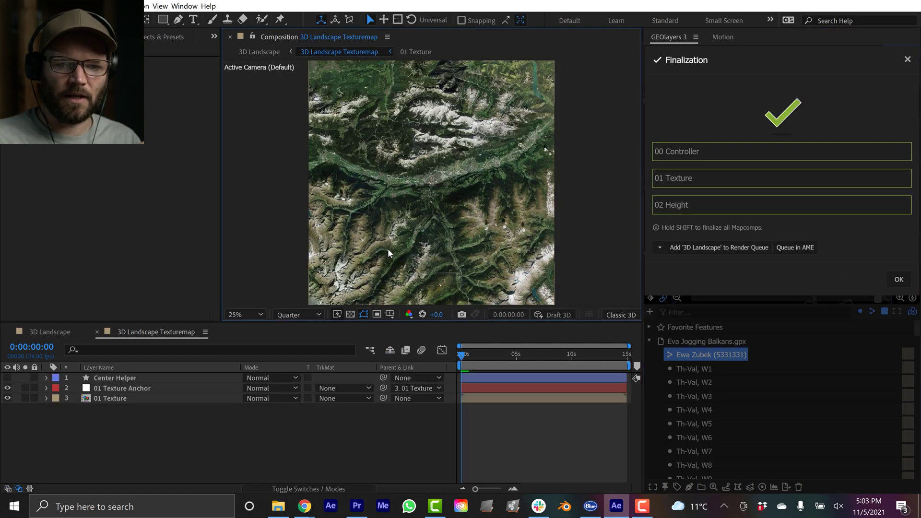
Close the finalization report and preview the 3D Landscape composition at full resolution
click(897, 281)
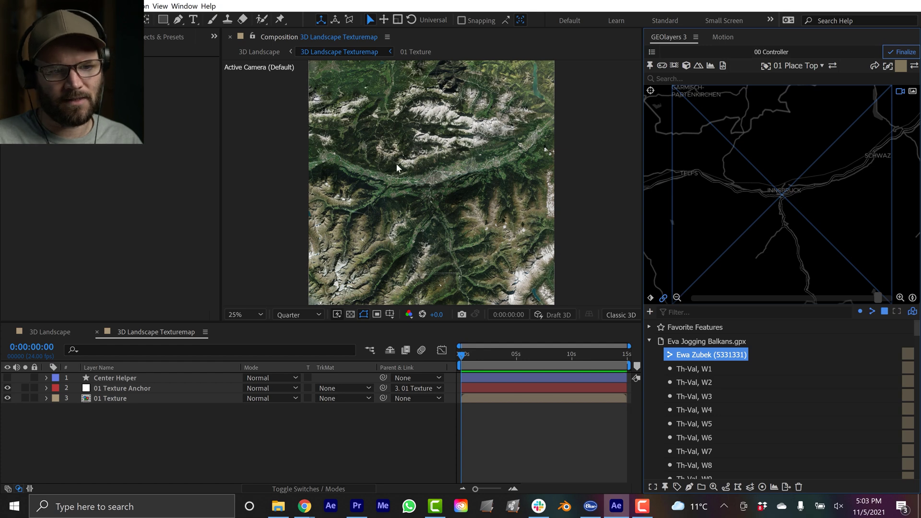
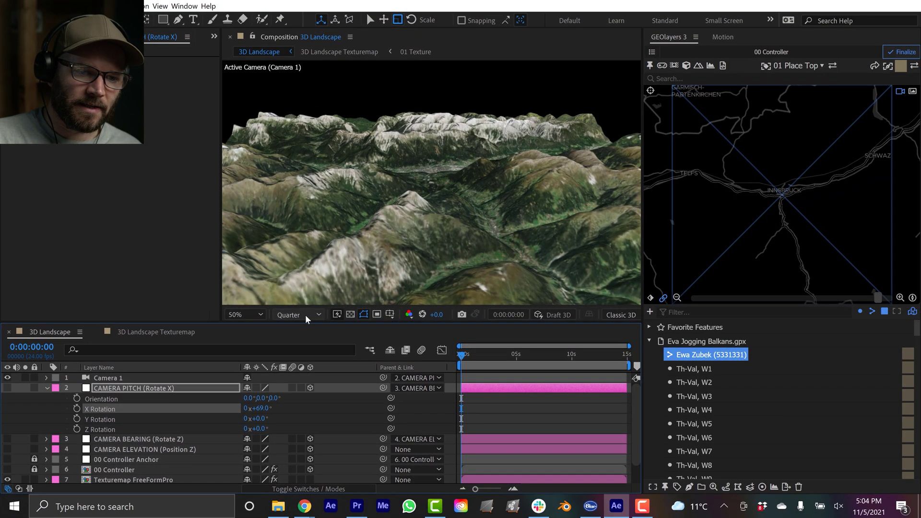
click(305, 315)
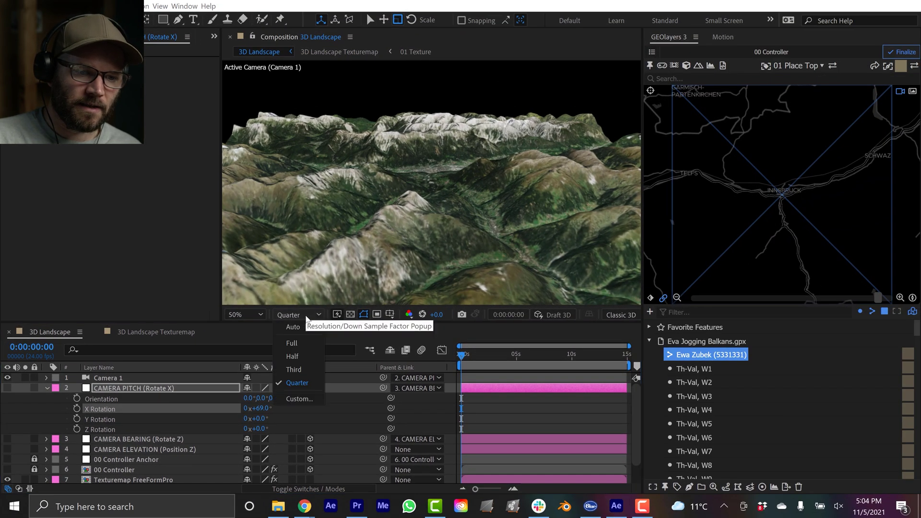
click(298, 344)
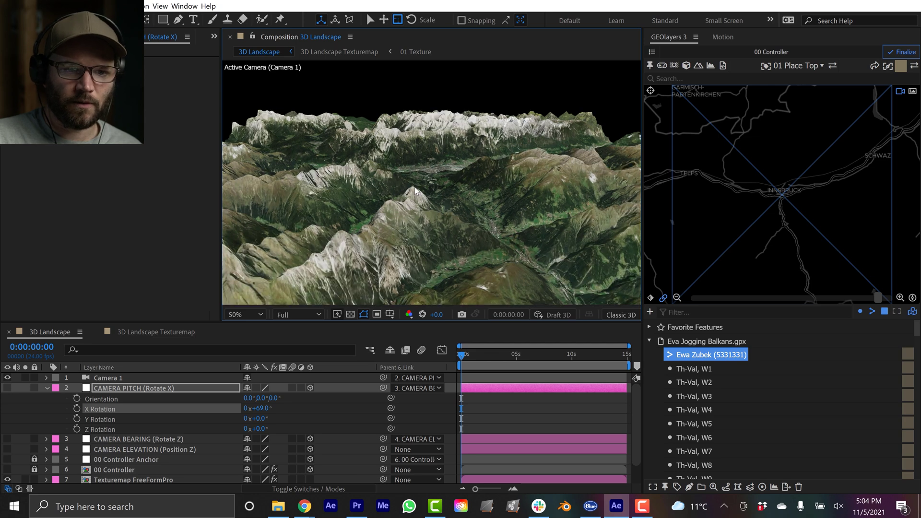
Set the CAMERA PITCH layer's X Rotation to 50° and return the preview resolution to Quarter
click(258, 409)
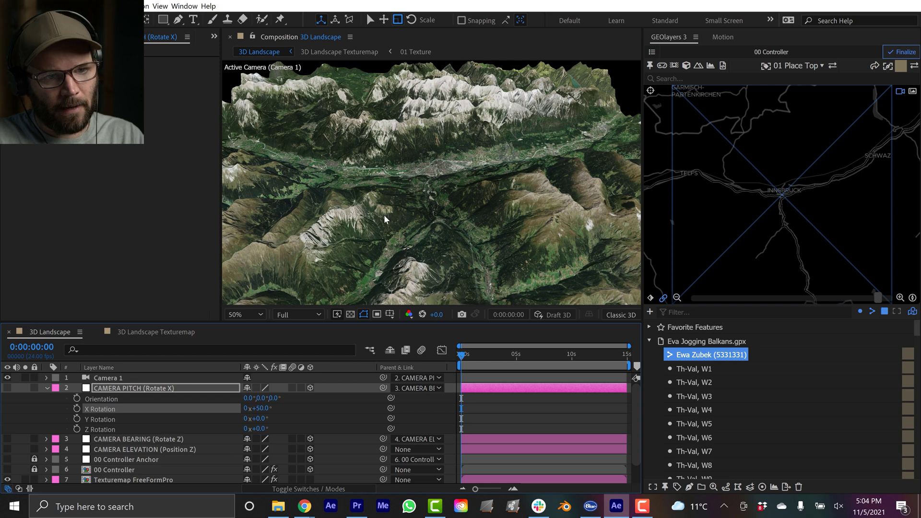
scroll(387, 245, down, 2)
click(286, 312)
click(302, 383)
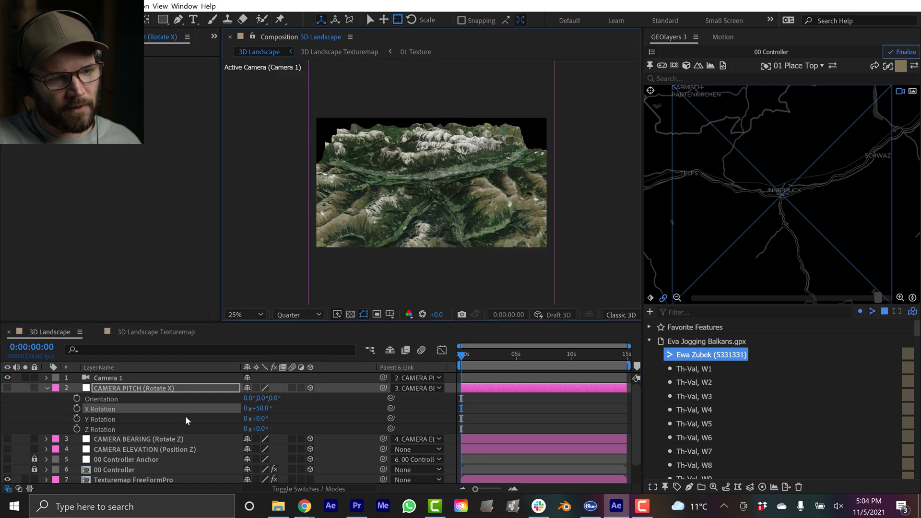
click(47, 388)
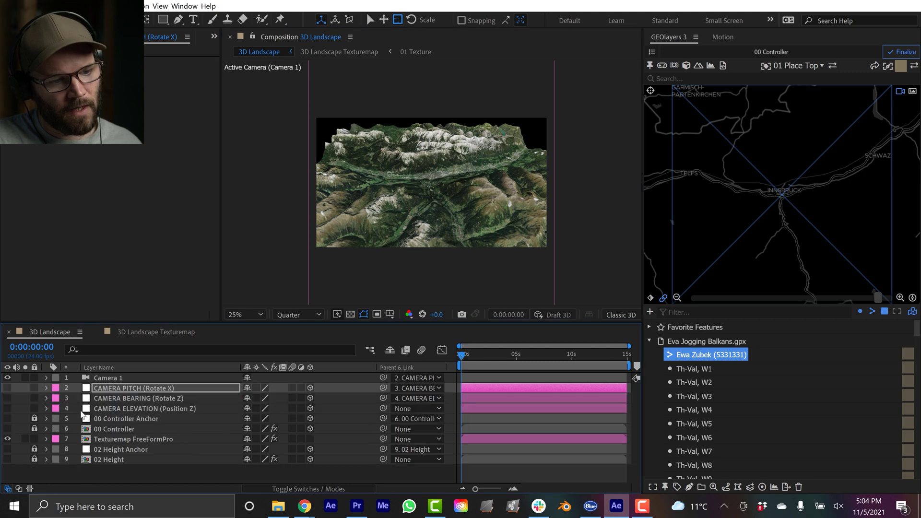
Try a Z Rotation of about 38° on the CAMERA BEARING layer and reset it to 0°
click(152, 399)
key(r)
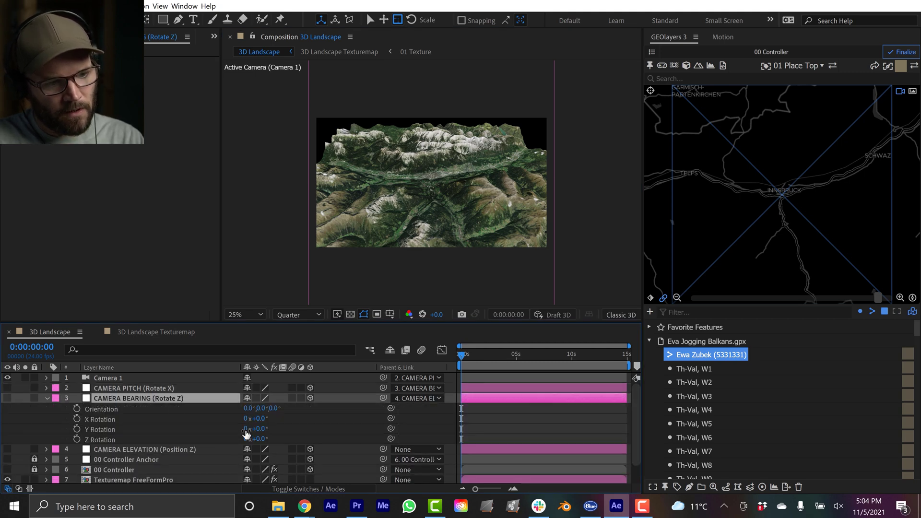
drag(260, 439, 267, 437)
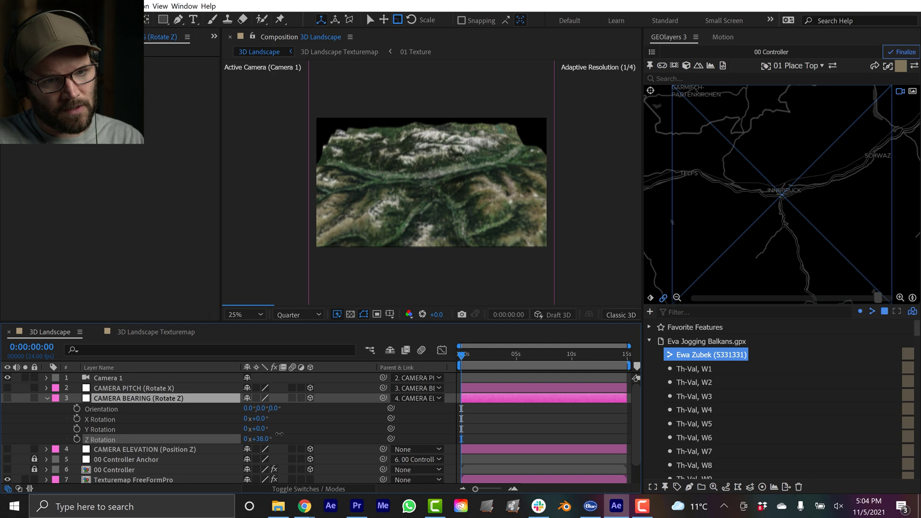
click(261, 439)
text(0)
key(Return)
click(153, 402)
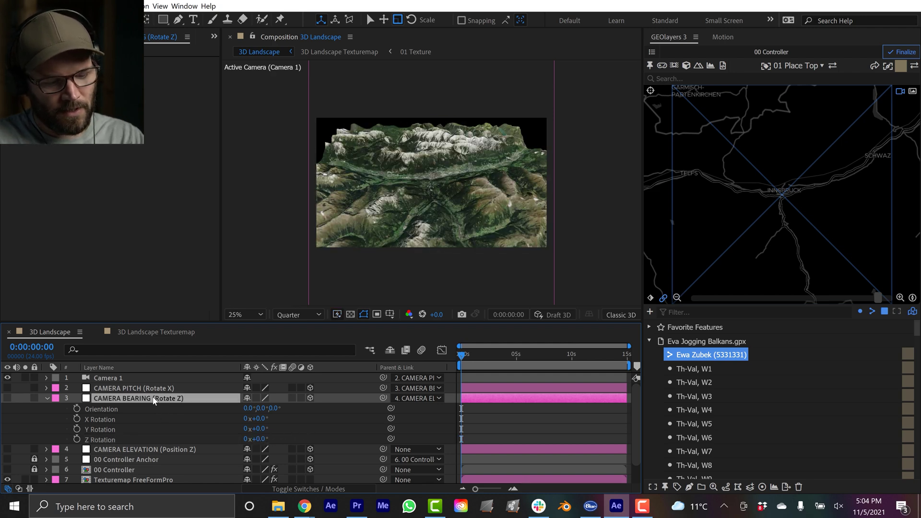
key(r)
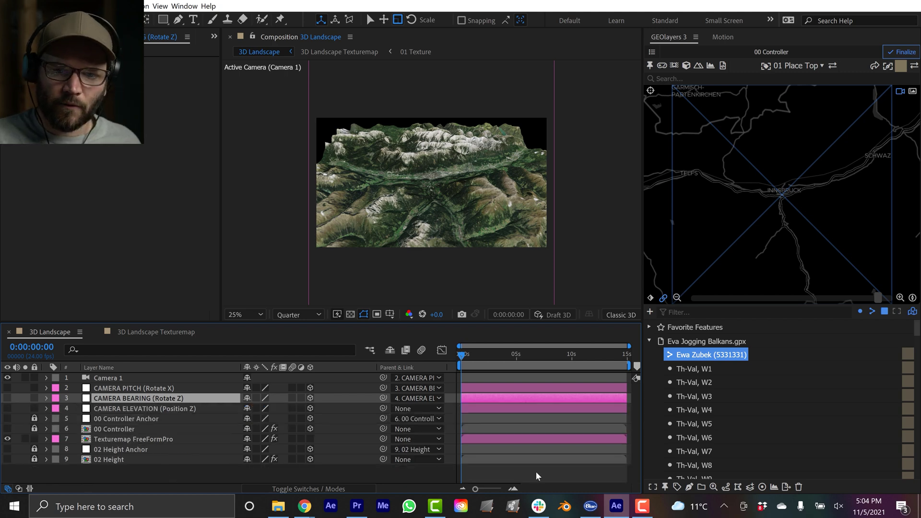
Frame the GPX track in the 00 Controller map, zoomed out to a wider area, and finalize the landscape mapcomps
click(688, 356)
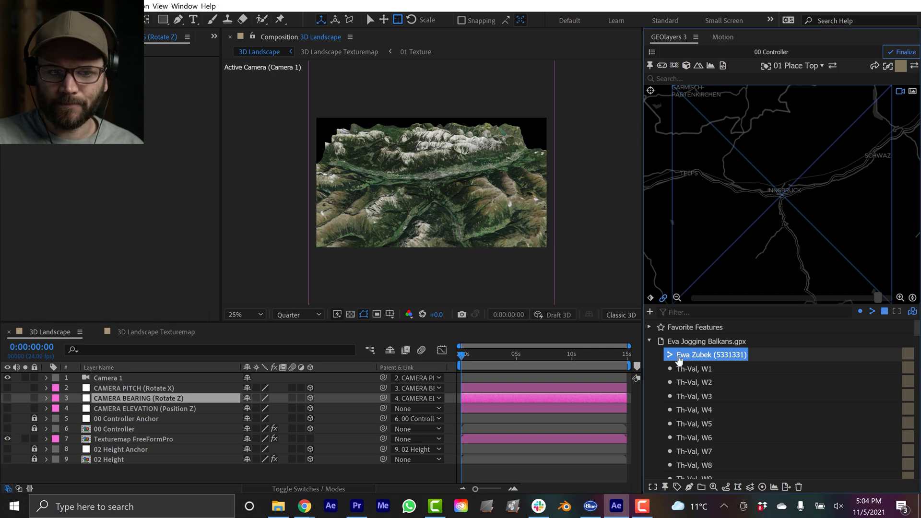
double_click(685, 358)
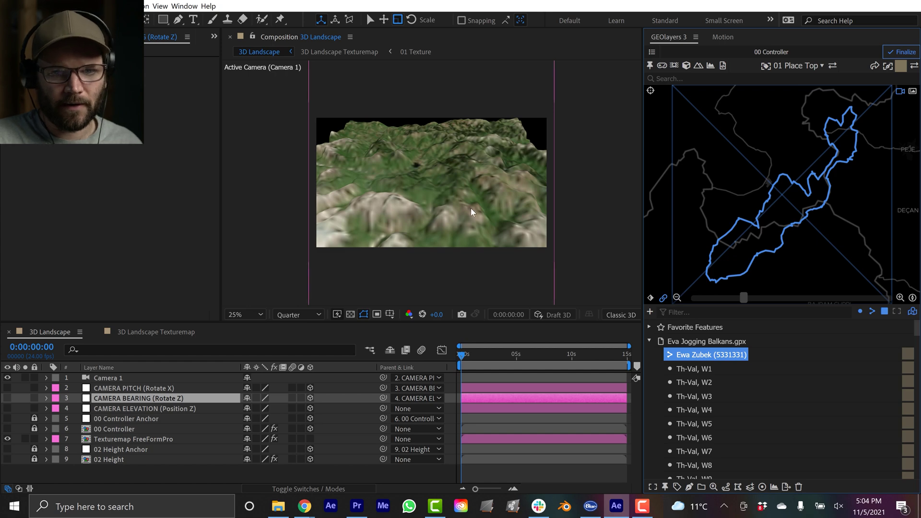
click(677, 298)
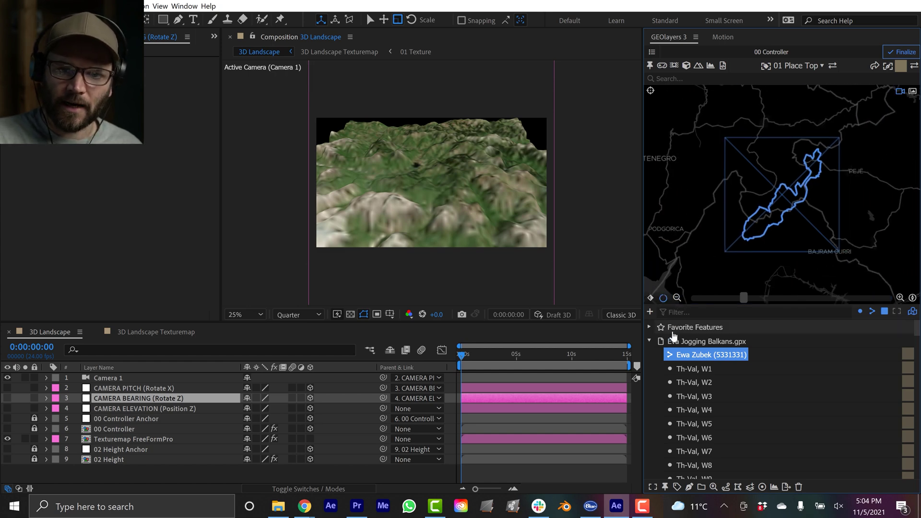
click(905, 53)
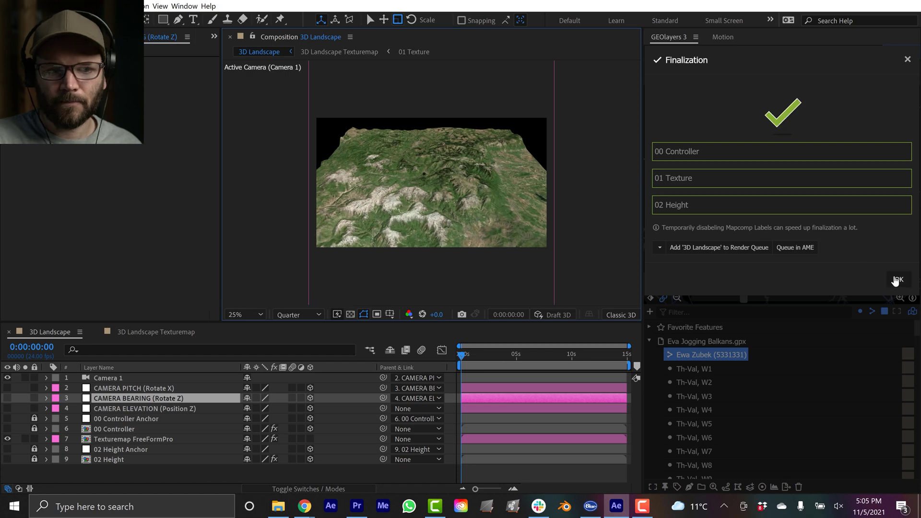
click(897, 280)
Inspect the Balkans landscape enlarged at full resolution and return the preview to Quarter
scroll(436, 184, up, 2)
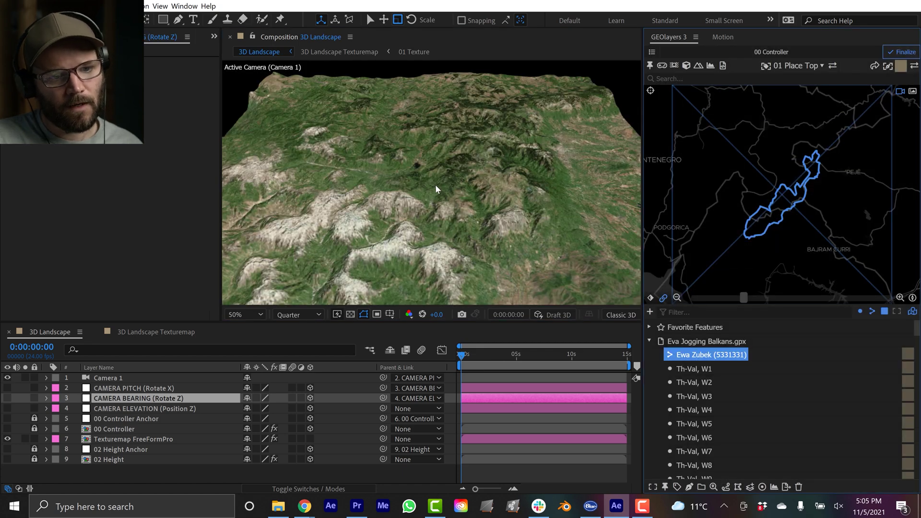
click(315, 316)
click(313, 336)
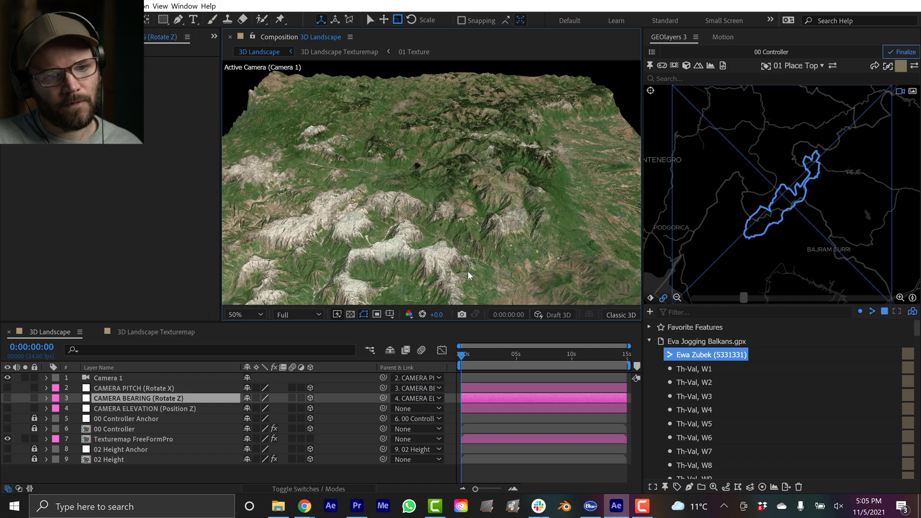
click(295, 313)
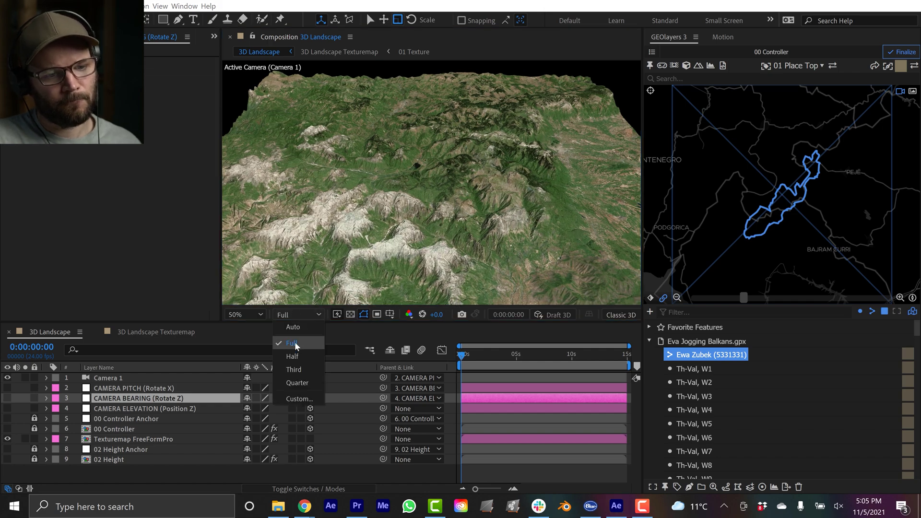
click(298, 382)
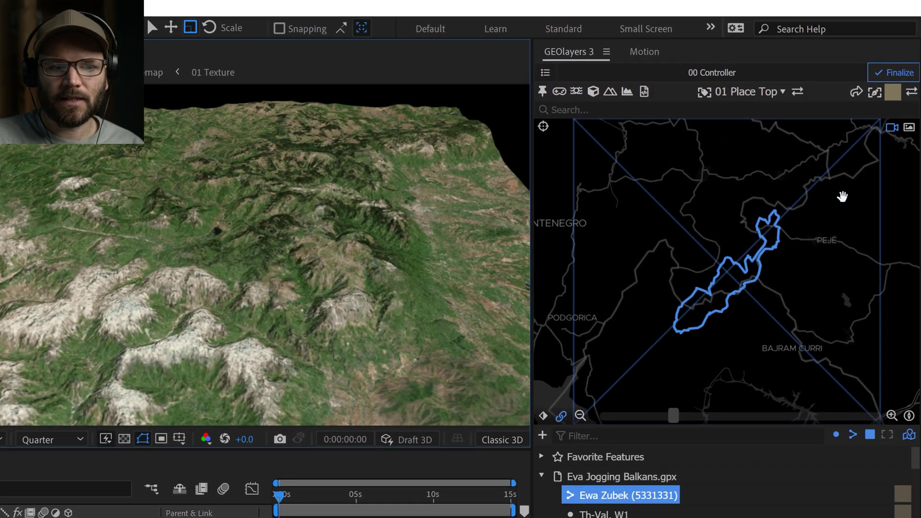
Create a shape layer style named Path with the fill color ff4040
click(893, 95)
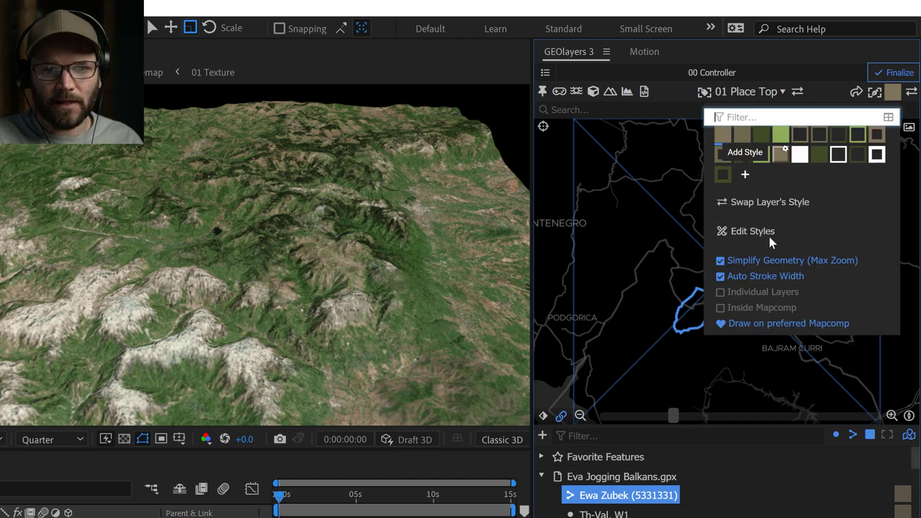
click(746, 174)
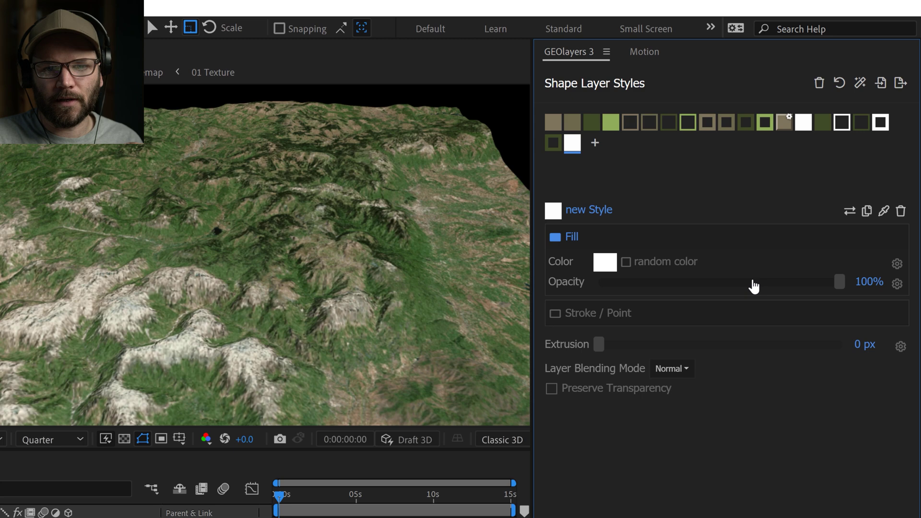
double_click(599, 211)
text(Path)
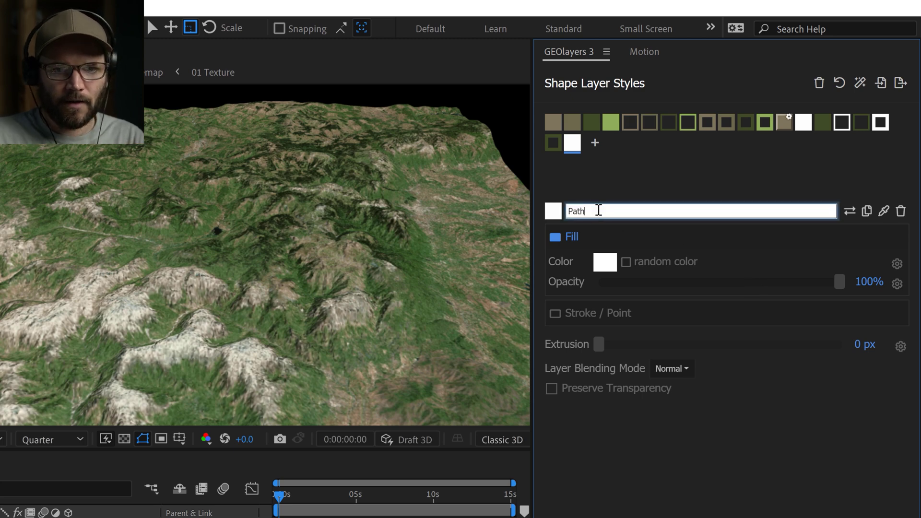
click(605, 262)
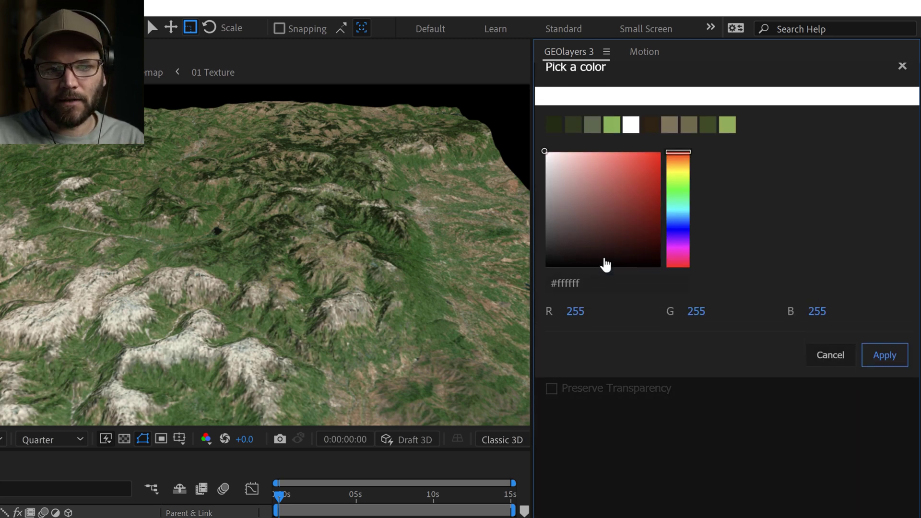
text(ff404)
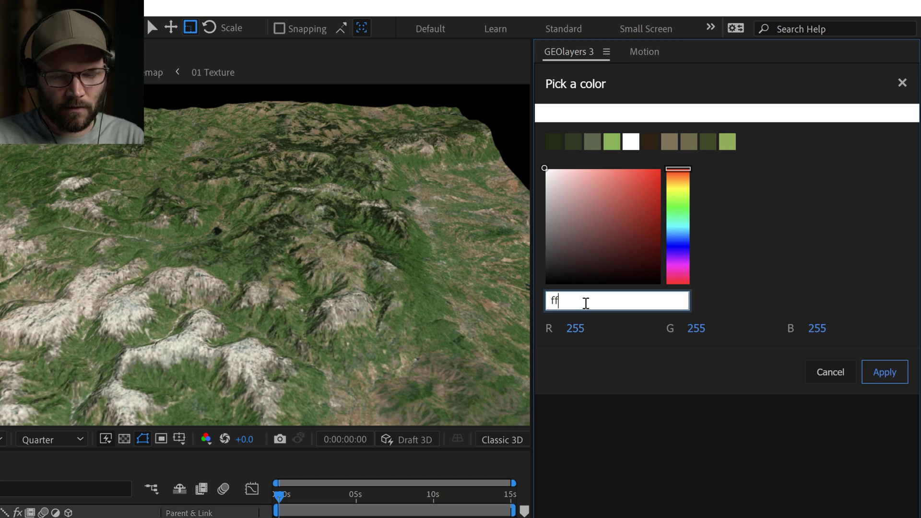
text(0)
key(Return)
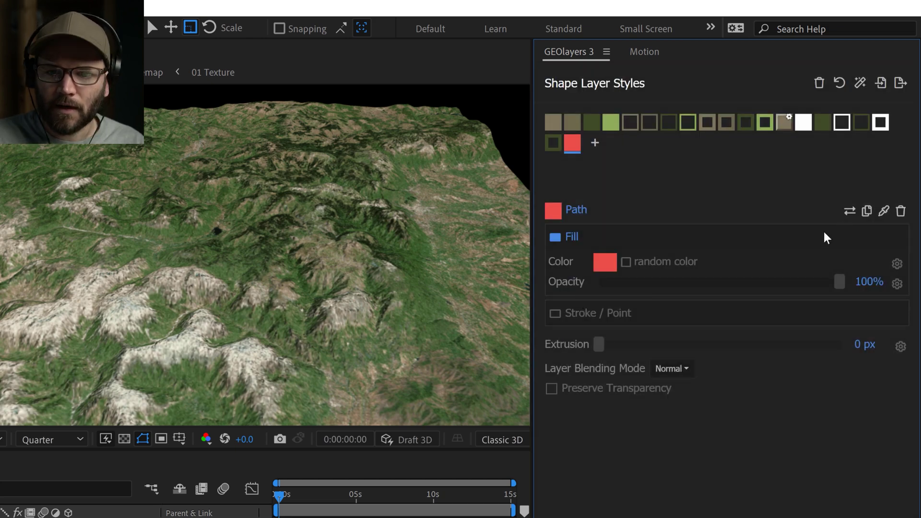
Duplicate the Path style and make the copy stroke-only, using the fill color with a 7 px stroke width
click(867, 211)
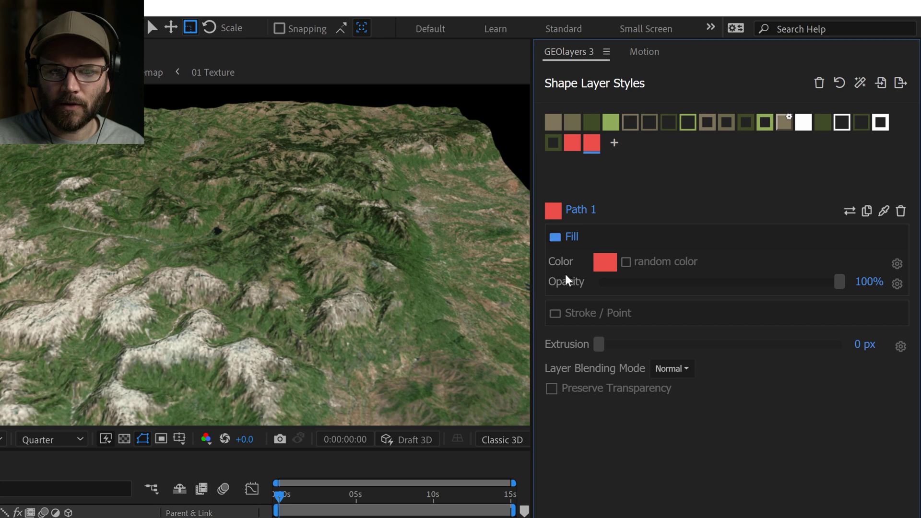
click(555, 317)
click(555, 237)
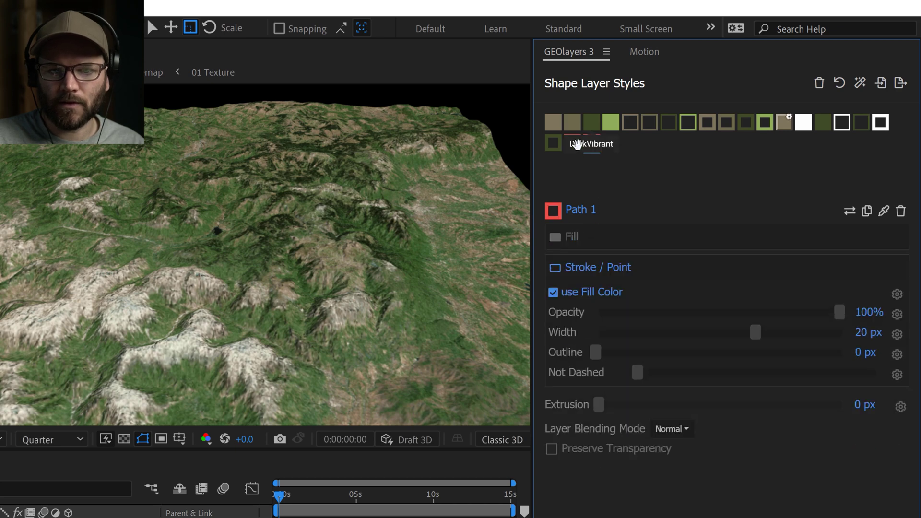
click(864, 333)
text(1)
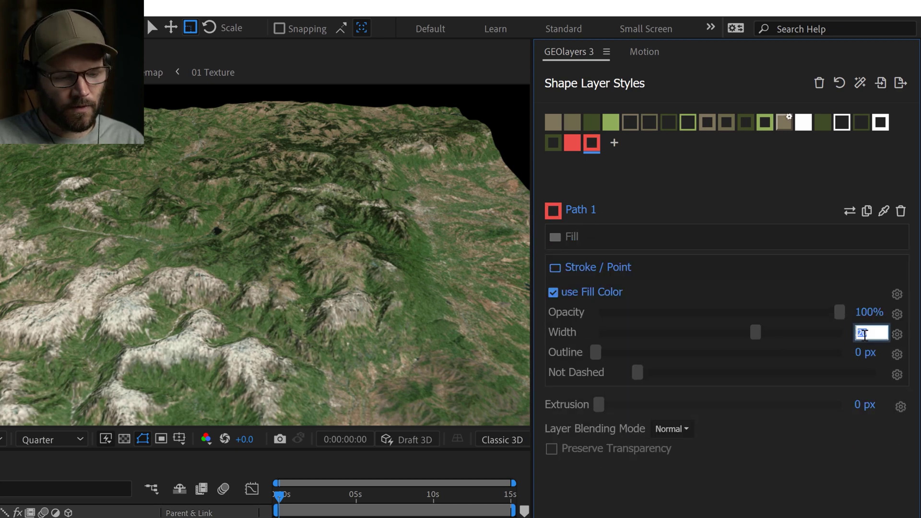
key(BackSpace)
text(7)
key(Return)
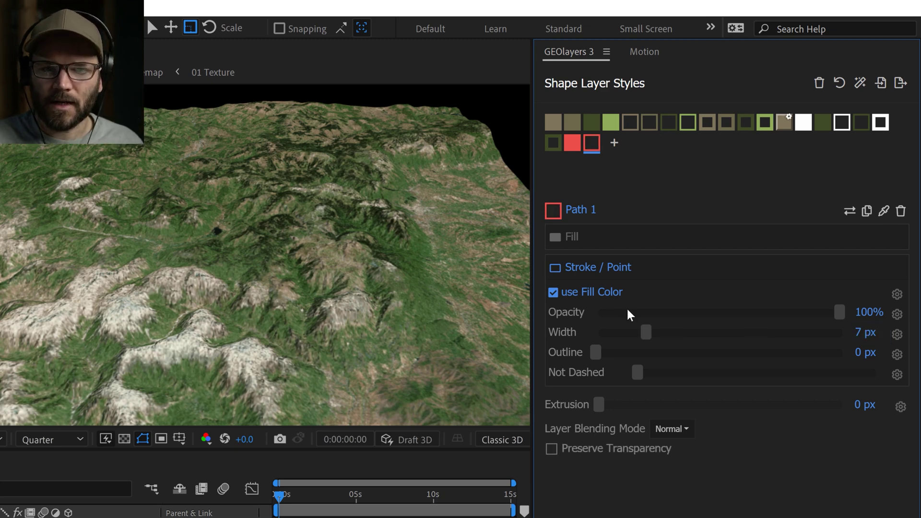
key(Escape)
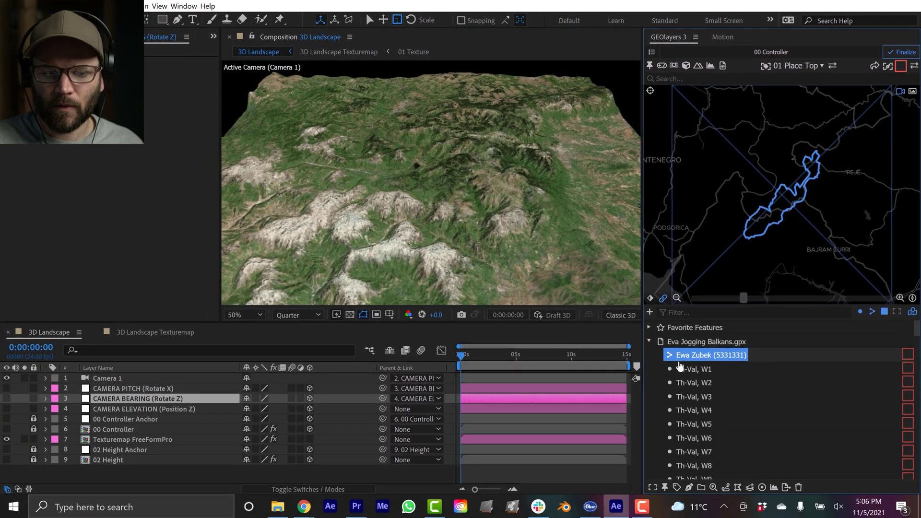
Create a feature path animation for the selected GPX track with a duration of 12 seconds
click(690, 487)
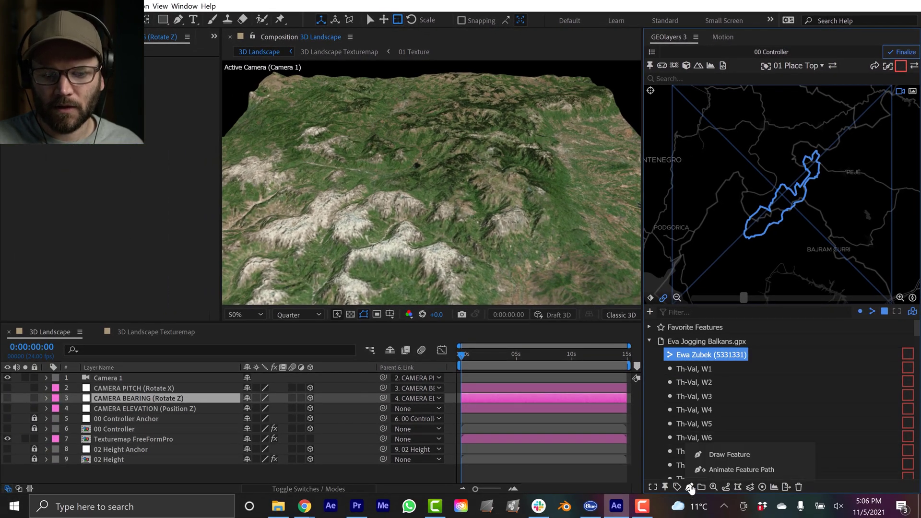
click(746, 470)
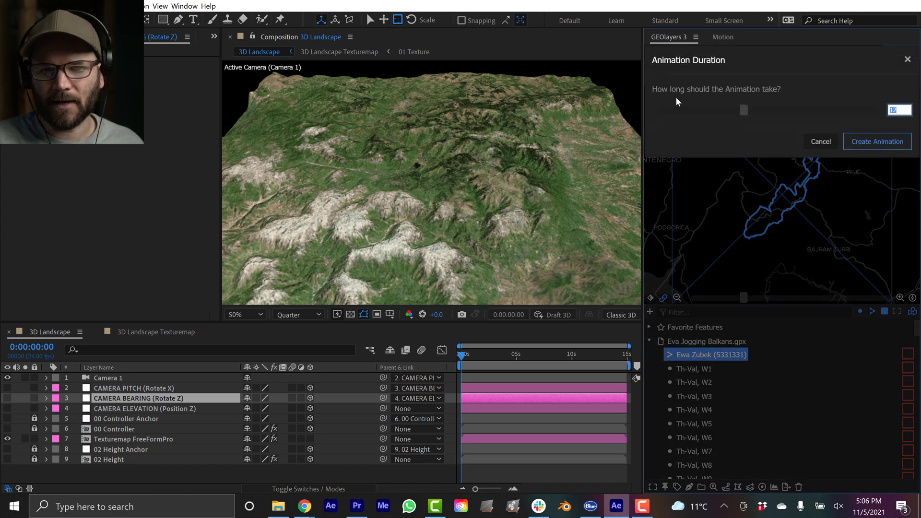
click(868, 141)
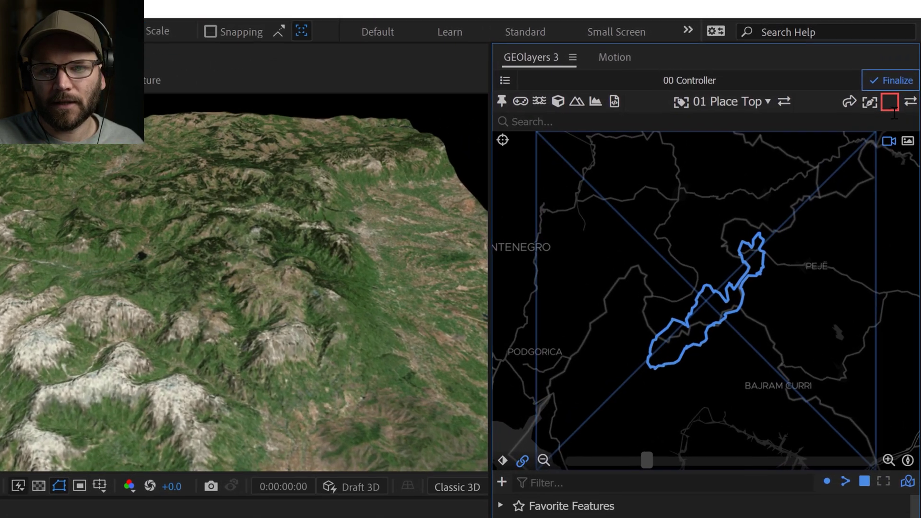
Check which mapcomp is preferred for drawing by temporarily unlocking 01 Texture and 02 Height, and relock both
click(901, 68)
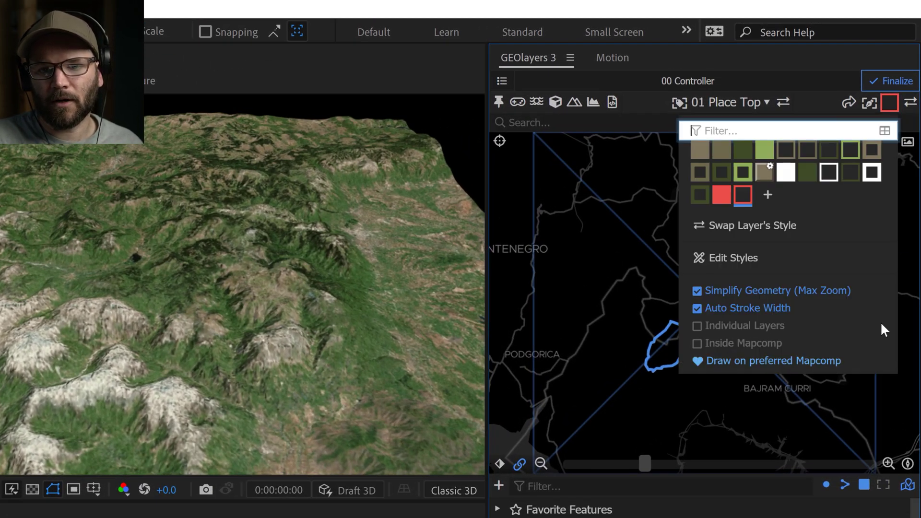
click(502, 83)
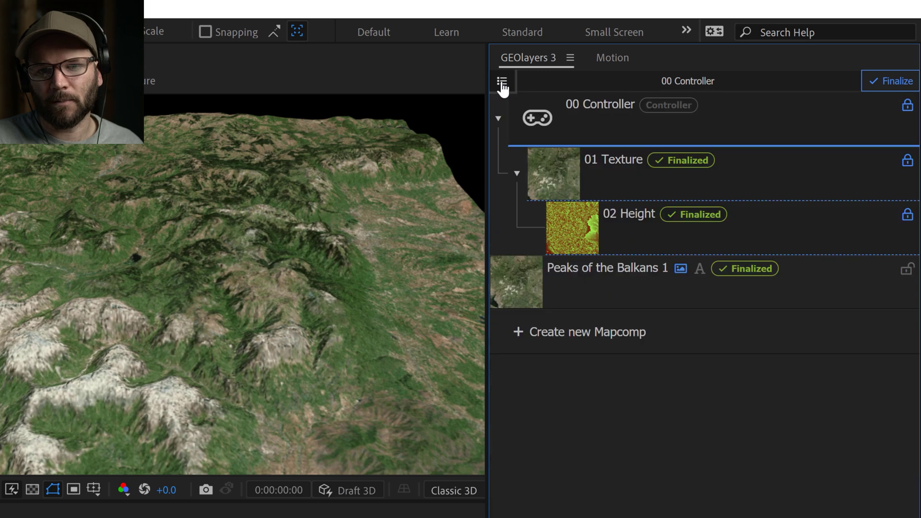
click(908, 161)
click(907, 216)
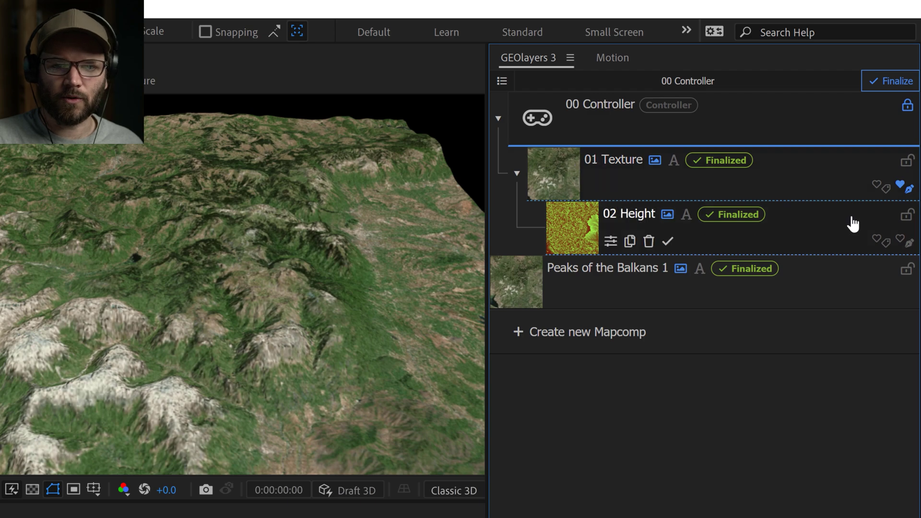
click(906, 216)
click(906, 166)
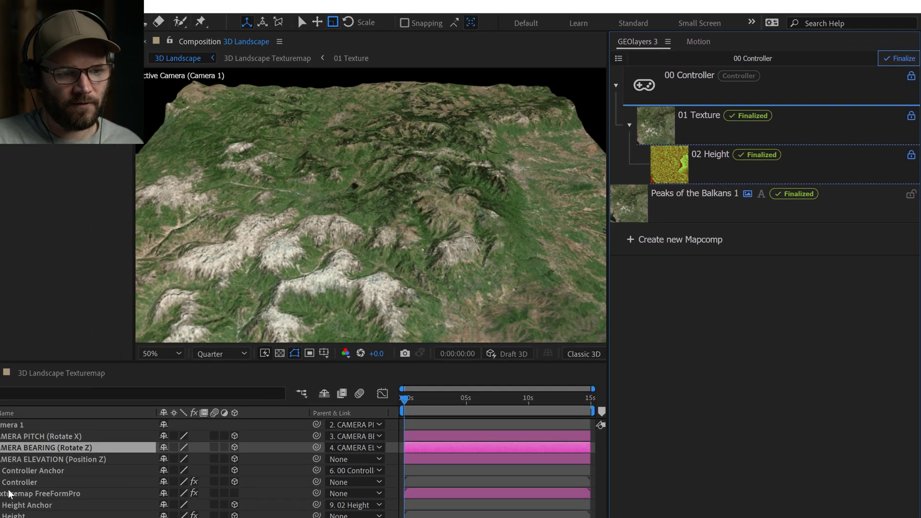
Open the Texturemap FreeFormPro precomp and reveal the keyframes of the route shape layer
double_click(9, 494)
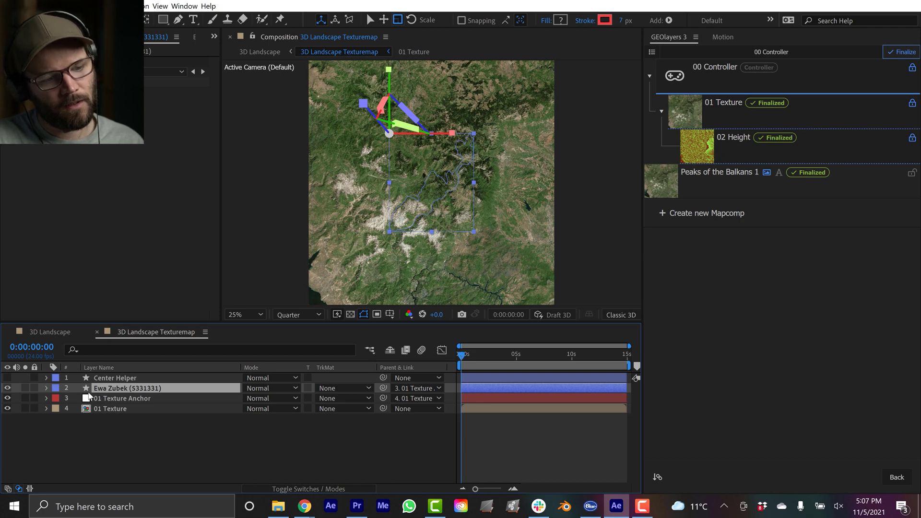
click(144, 442)
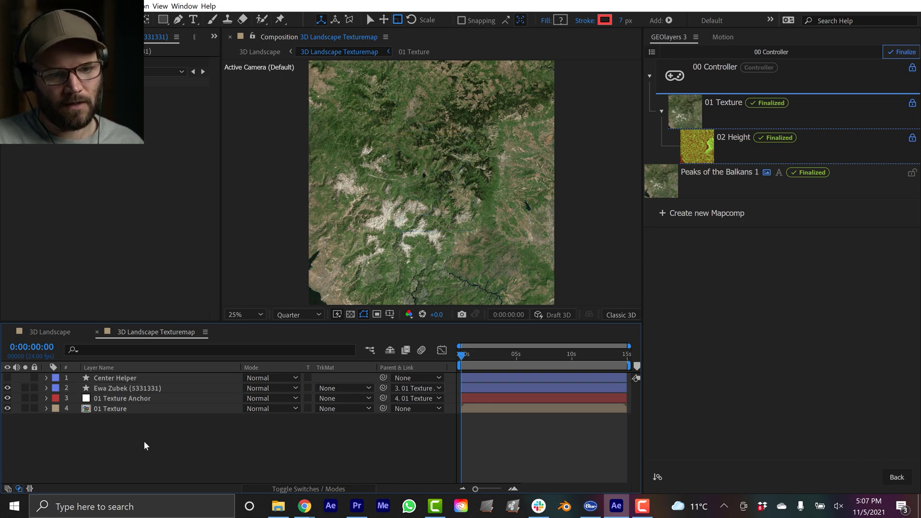
click(133, 388)
key(u)
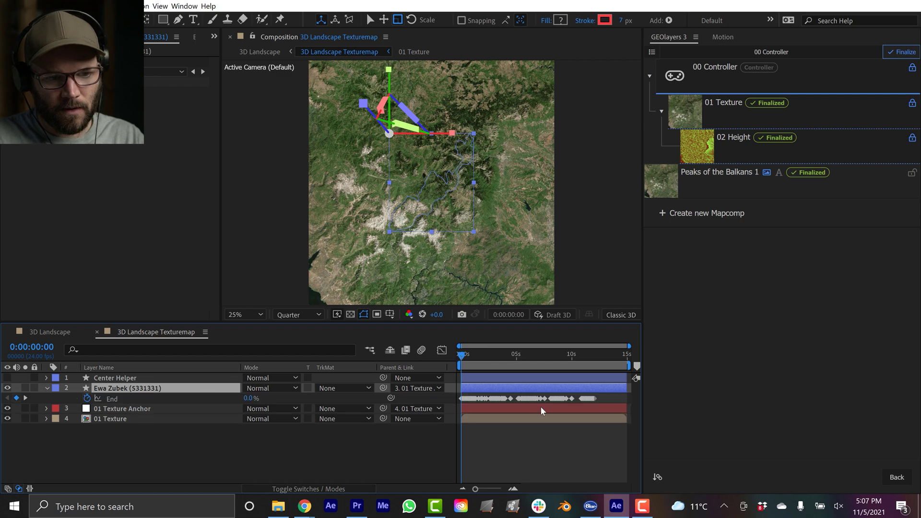
Play back the route animation and scrub through it to examine its drawing speed
click(261, 477)
key(space)
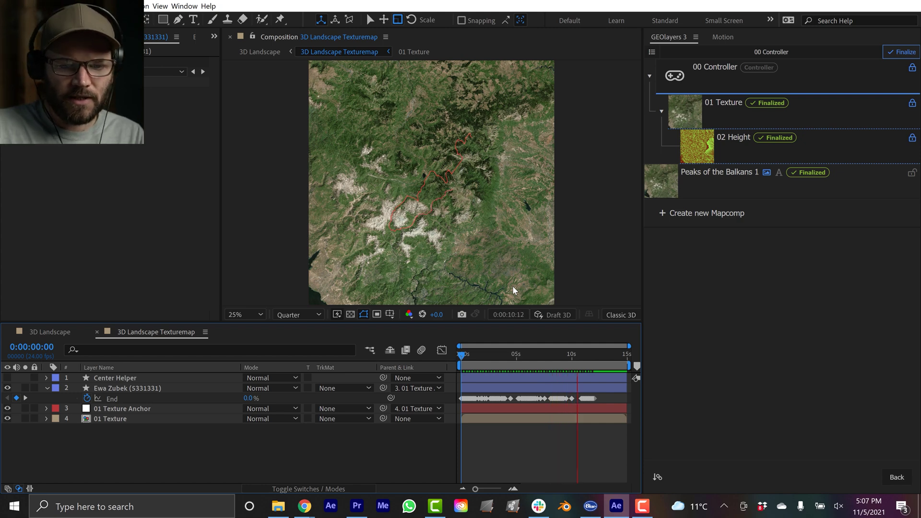
key(space)
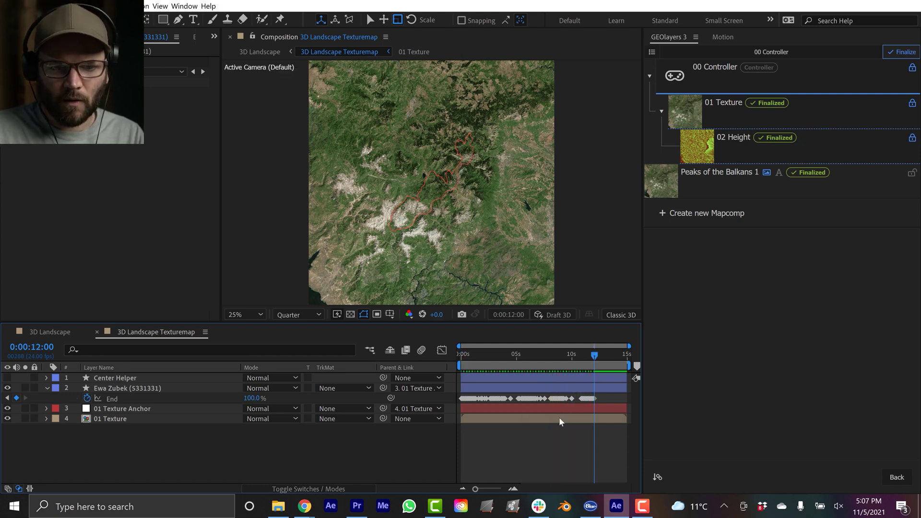
drag(585, 353, 505, 355)
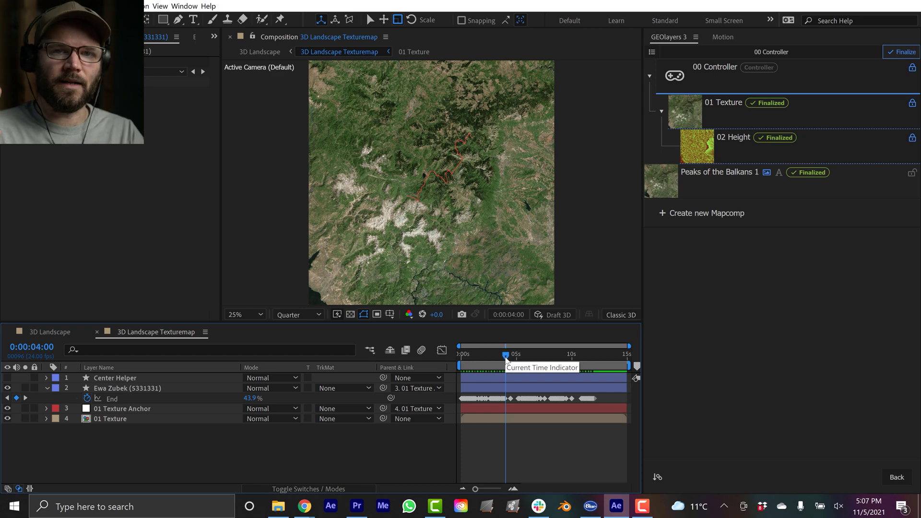
Delete the route layer's End keyframes between the first keyframe and about 3.5 seconds
drag(506, 357, 416, 366)
scroll(500, 410, up, 5)
drag(464, 393, 603, 409)
key(Delete)
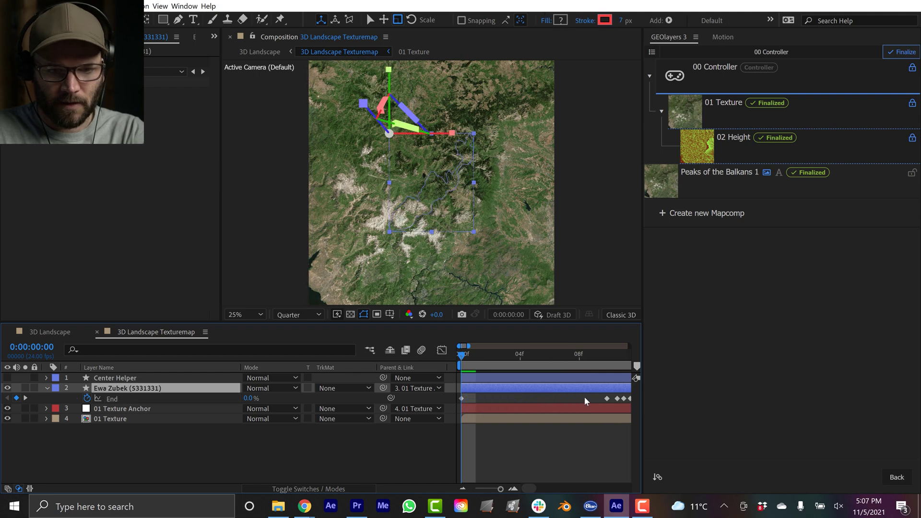
scroll(622, 402, down, 2)
scroll(623, 402, down, 3)
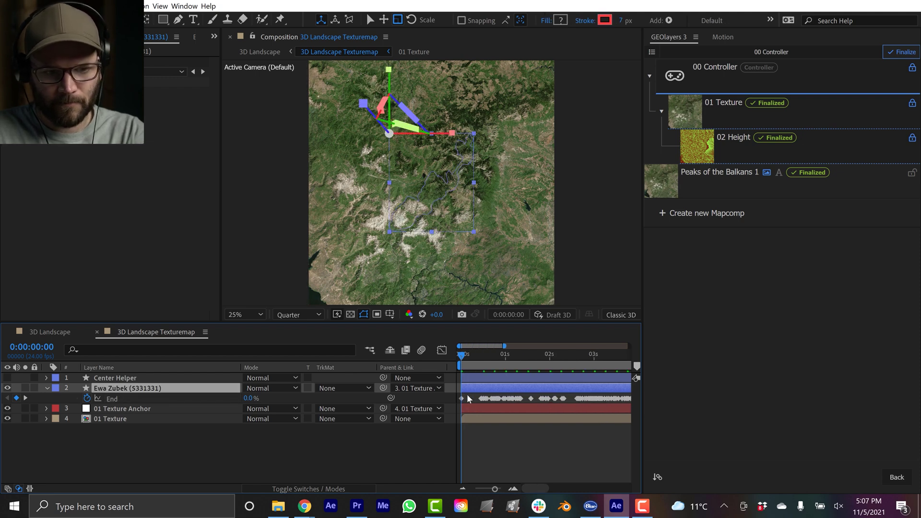
drag(470, 393, 613, 405)
key(Delete)
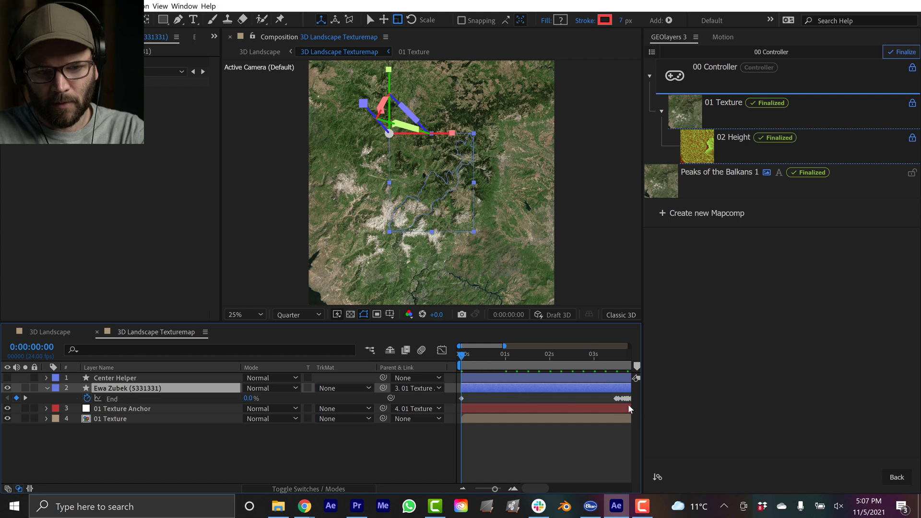
scroll(619, 373, down, 2)
scroll(619, 381, down, 2)
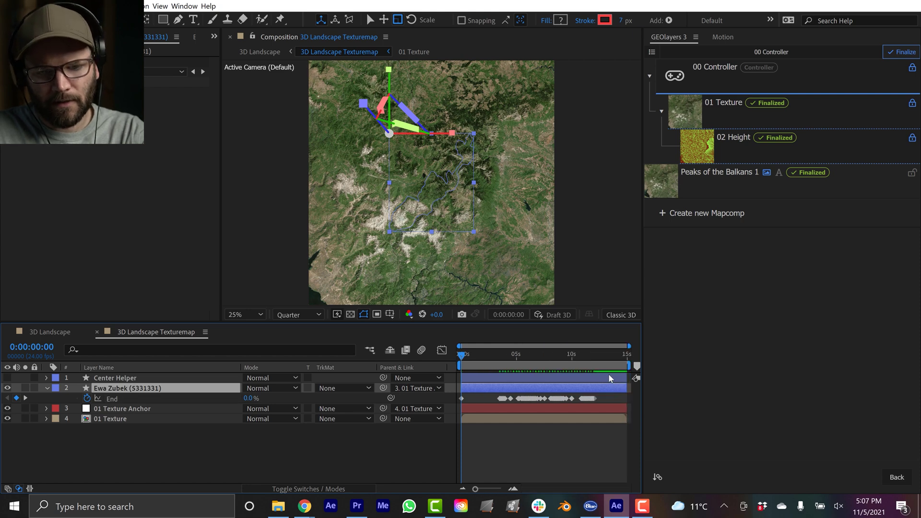
Delete the remaining intermediate End keyframes of the route layer, keeping only the first and the last at 12 seconds
click(590, 356)
scroll(604, 405, up, 6)
key(Delete)
drag(593, 393, 511, 416)
key(Page_Down)
key(Page_Down)
key(Page_Down)
key(Page_Down)
key(Page_Down)
key(Page_Down)
key(Delete)
key(Delete)
scroll(607, 401, down, 5)
scroll(607, 402, down, 2)
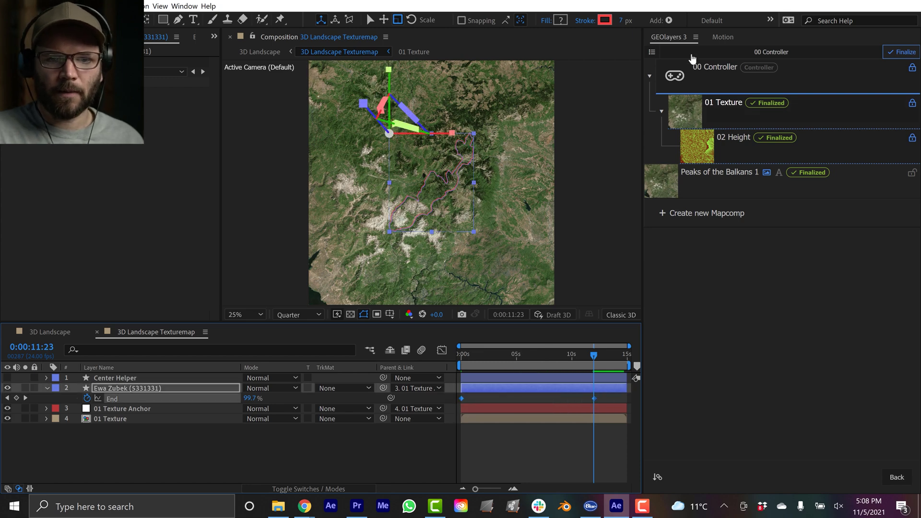
Apply the Motion easing preset with 75 in and 33 out to the route layer's two End keyframes
click(725, 35)
click(876, 477)
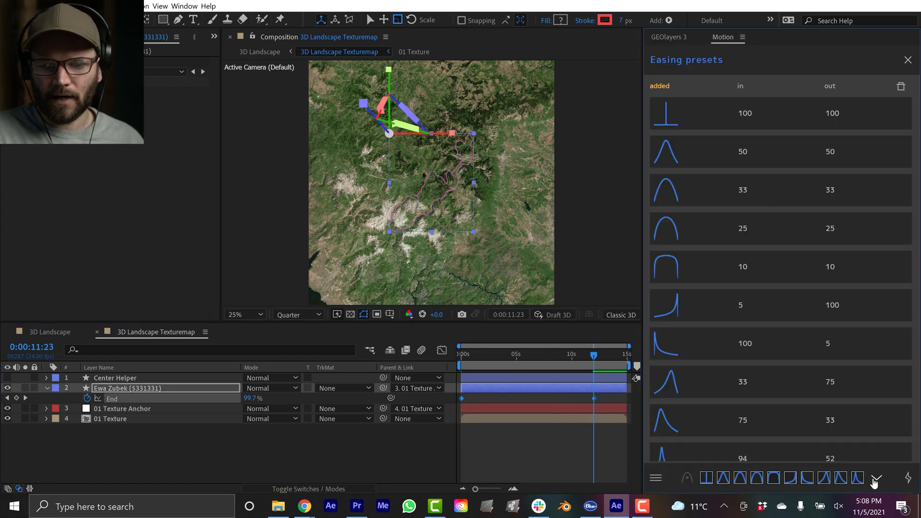
click(663, 418)
click(519, 457)
Play back the eased route animation from the start and inspect the route enlarged in the 3D Landscape composition
drag(557, 354, 390, 374)
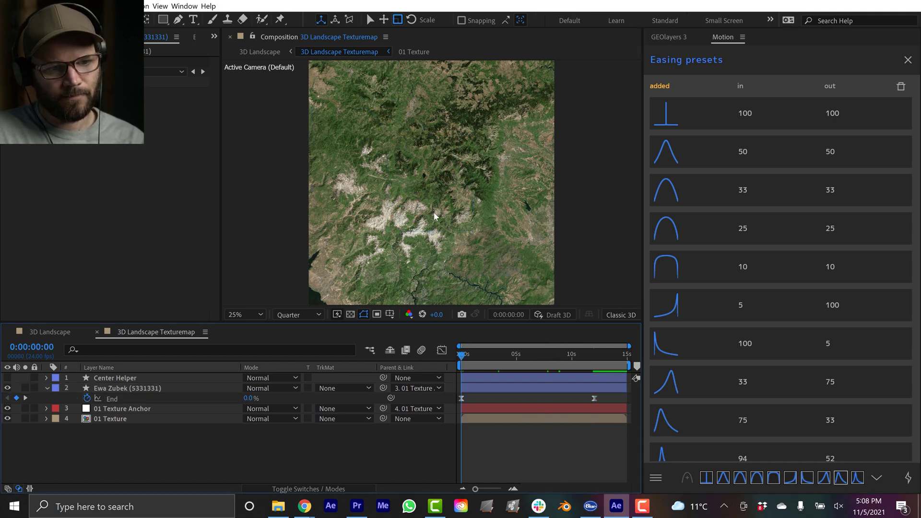
scroll(406, 303, up, 1)
key(space)
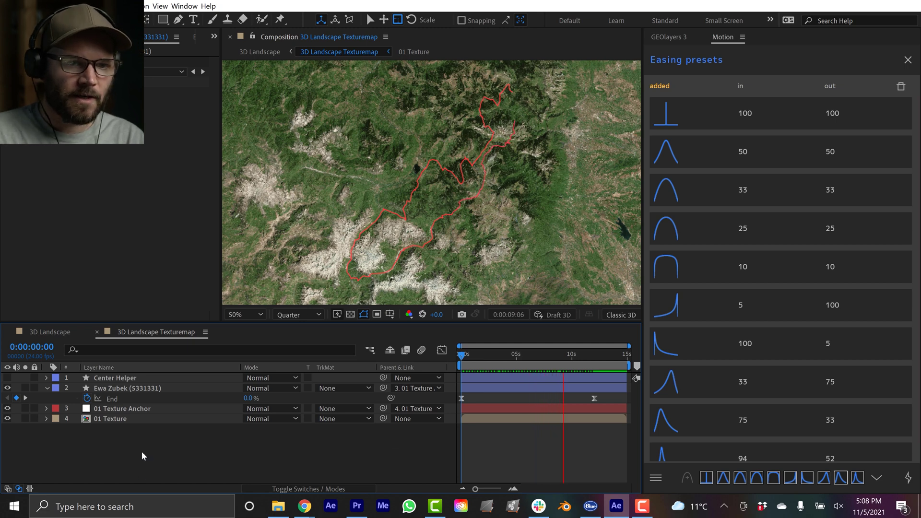
key(space)
click(50, 332)
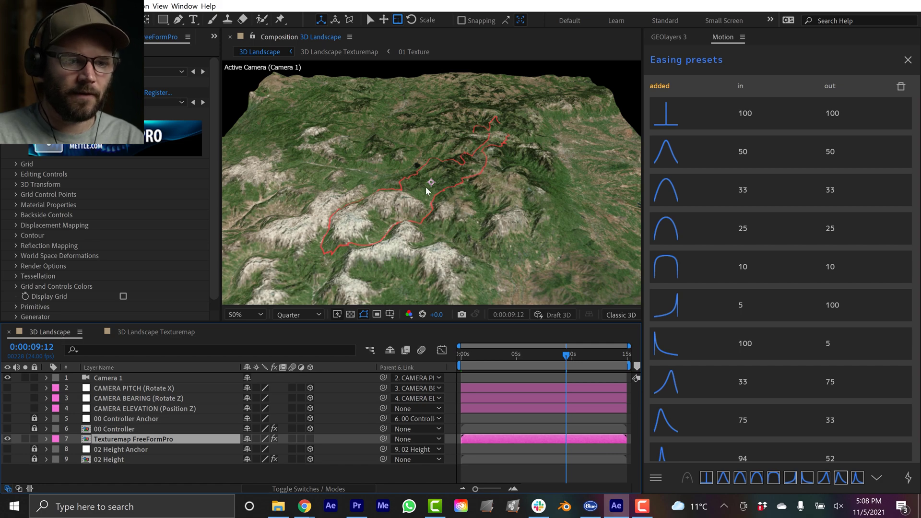
key(grave)
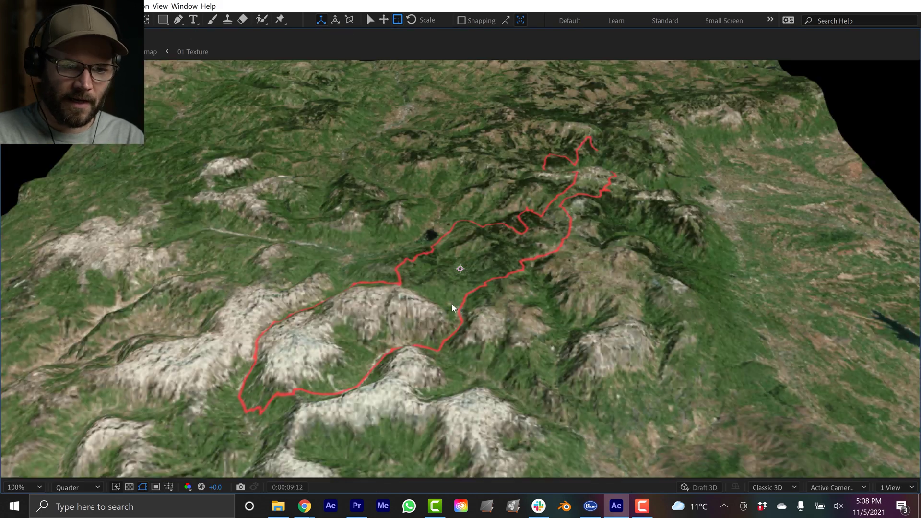
key(grave)
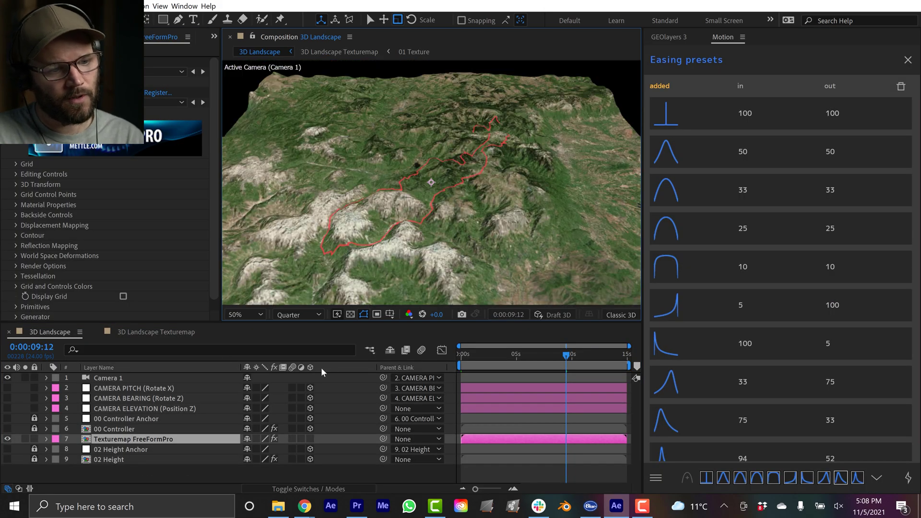
Apply the Deep Glow effect to the route layer in 3D Landscape Texturemap and set its Exposure to 0.20
click(130, 332)
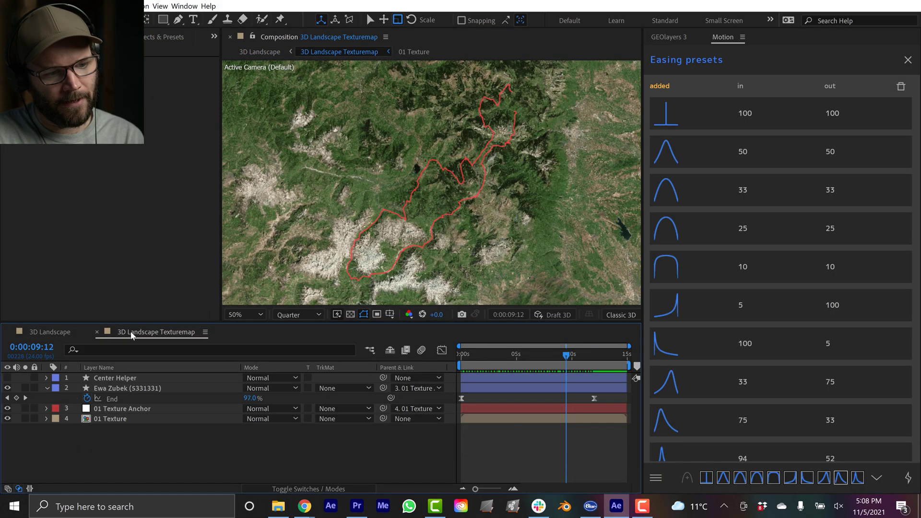
click(116, 389)
key(ctrl+space)
text(deep)
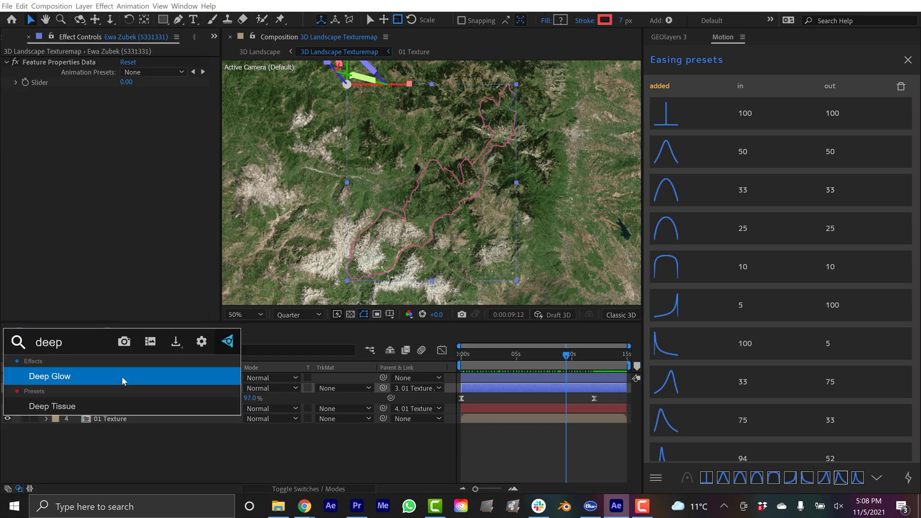
key(Return)
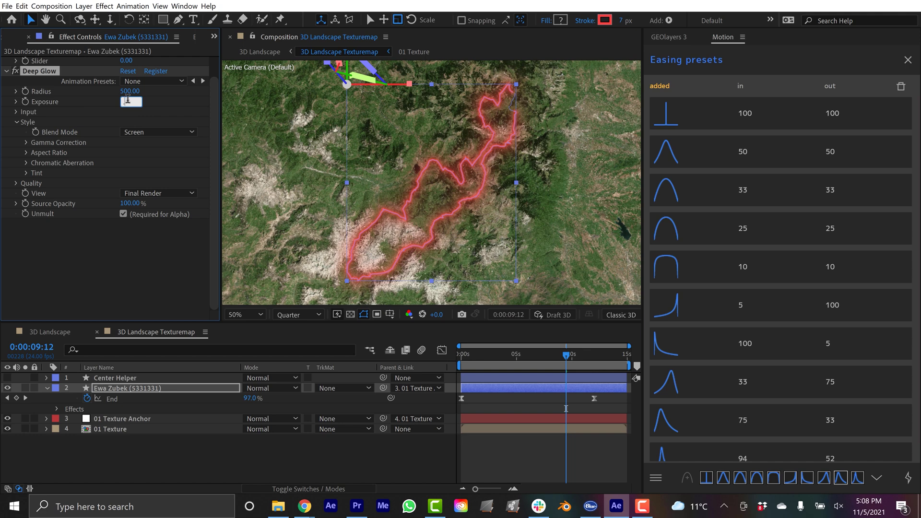
drag(127, 99, 127, 100)
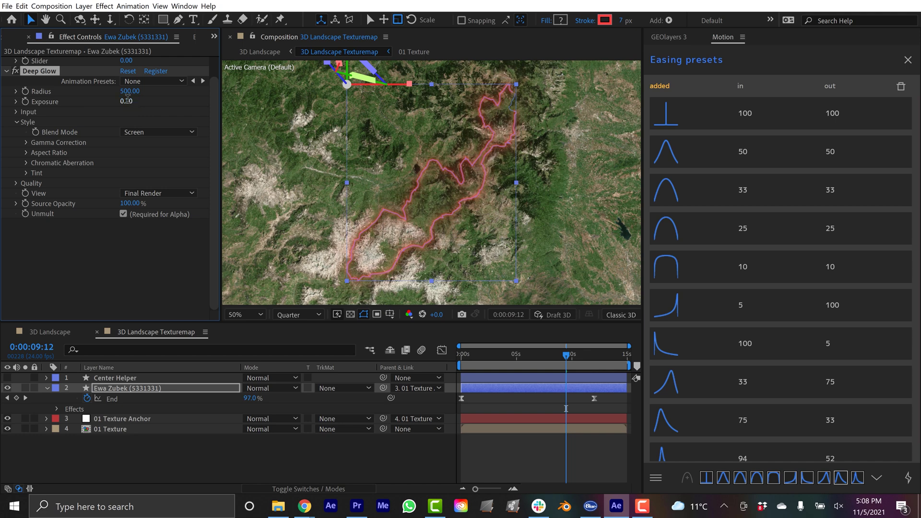
click(206, 475)
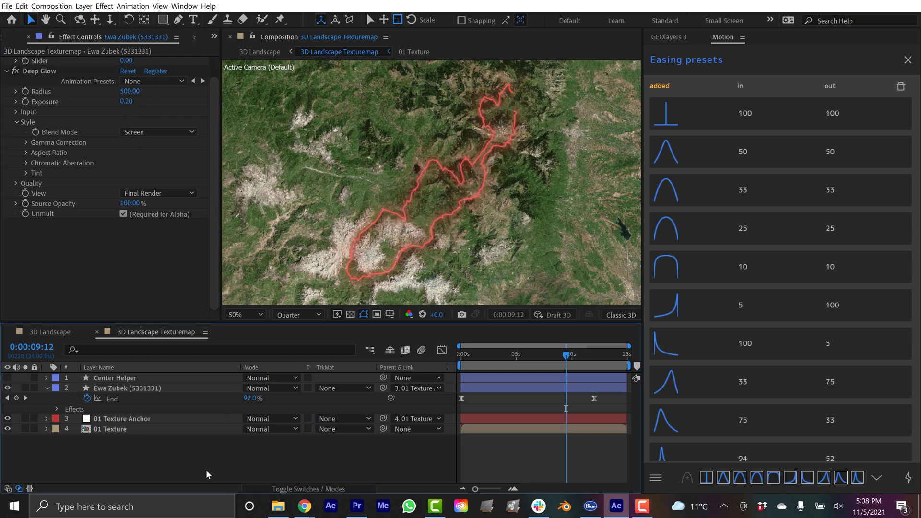
Inspect the glowing route at several times in the 3D Landscape composition
click(53, 331)
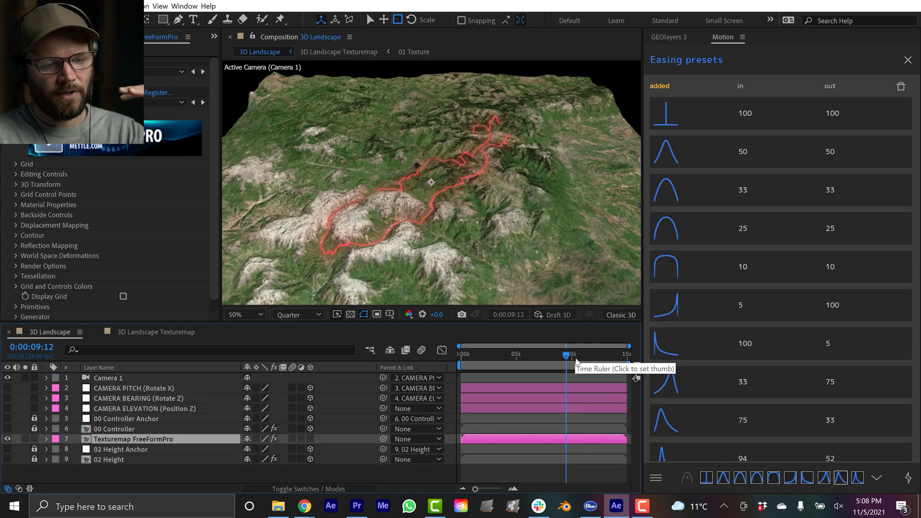
drag(567, 355, 552, 355)
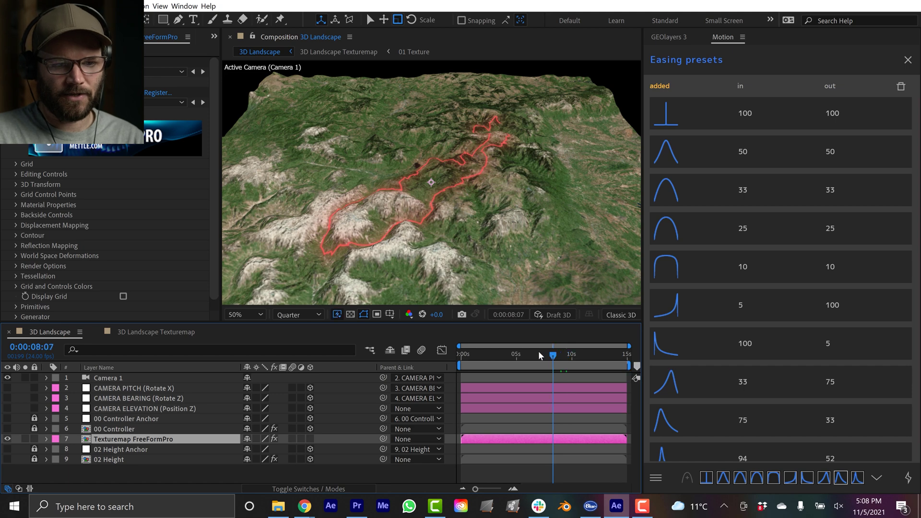
click(477, 356)
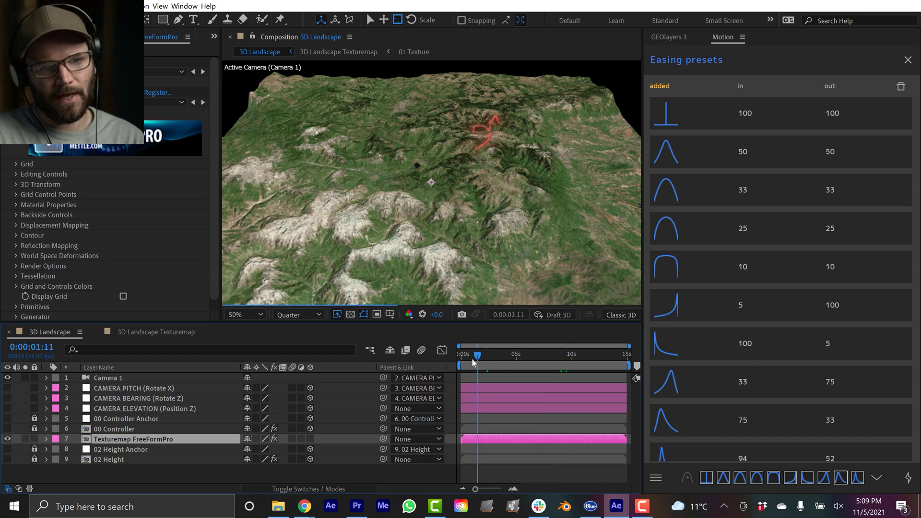
Animate the CAMERA BEARING null's Z Rotation from about -65° at the start to 0° at about 11 seconds
drag(476, 357, 453, 380)
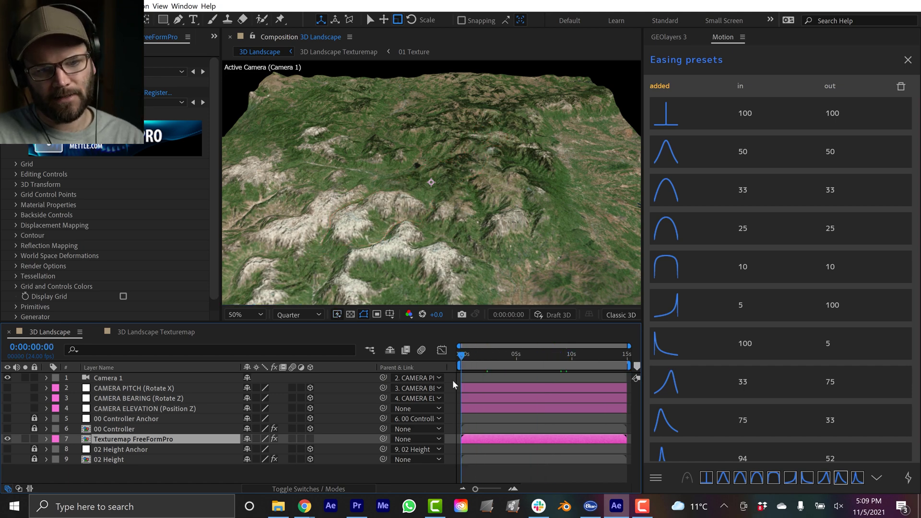
click(185, 398)
key(r)
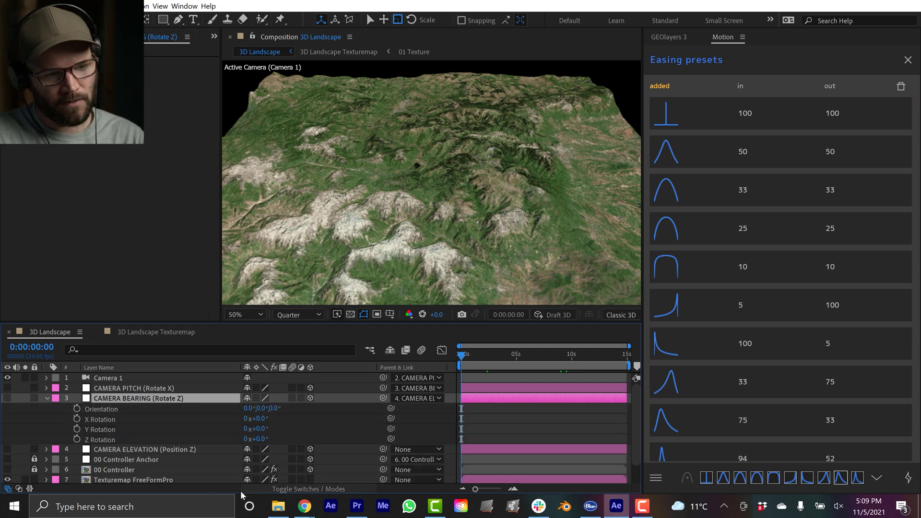
click(76, 439)
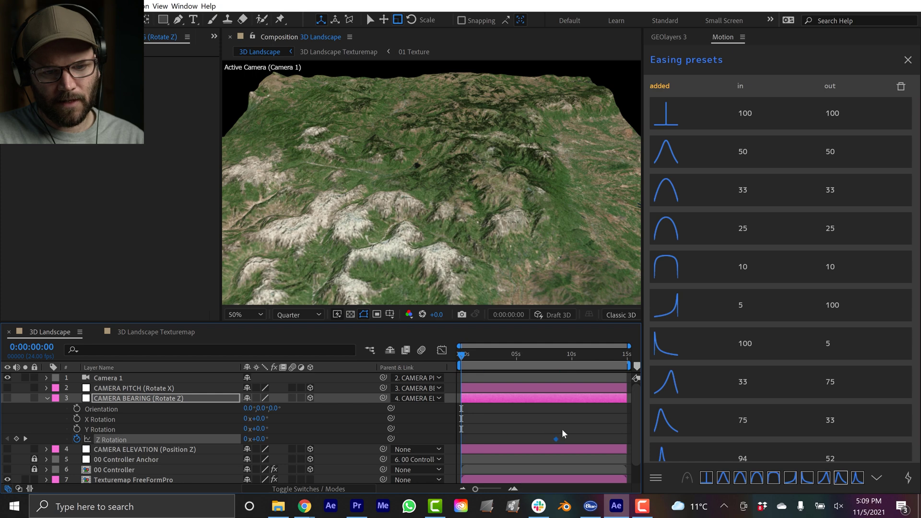
drag(586, 437, 585, 439)
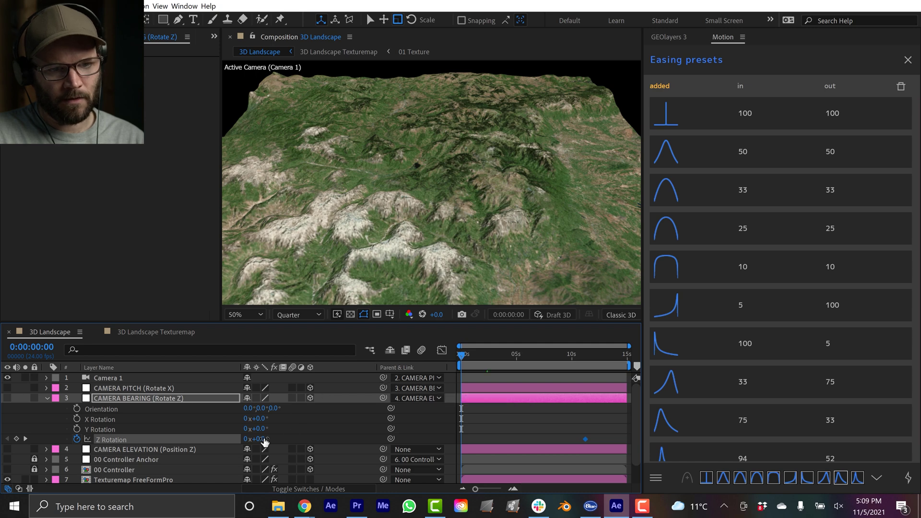
drag(258, 439, 228, 441)
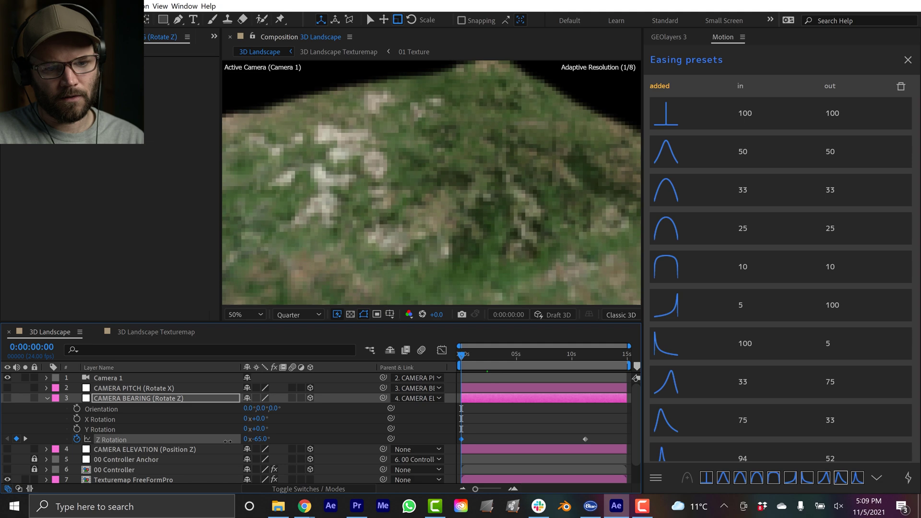
Apply the easing preset with 75 in and 33 out to both Z Rotation keyframes and preview the camera move
drag(611, 428, 442, 456)
click(671, 422)
click(581, 416)
key(space)
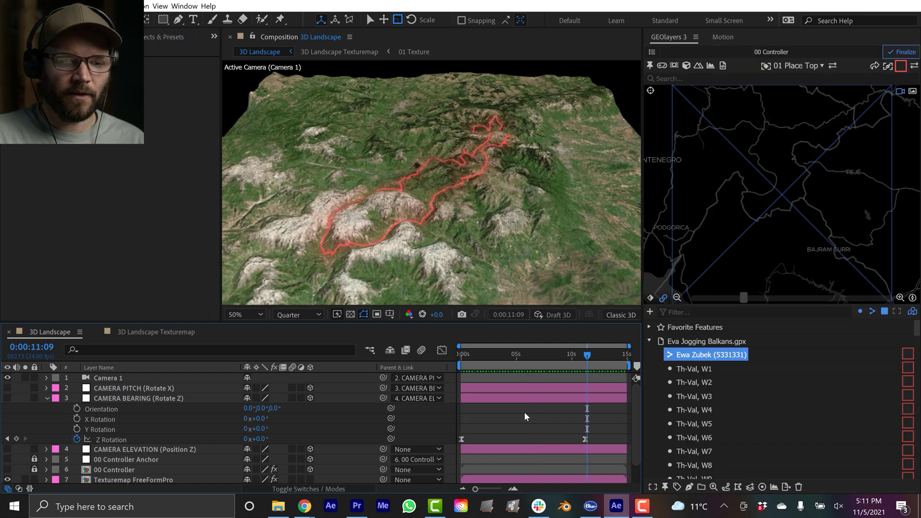
Draw an area property chart for the GPX route with coordinate_elevation on the Y-axis and the solid red style
click(46, 399)
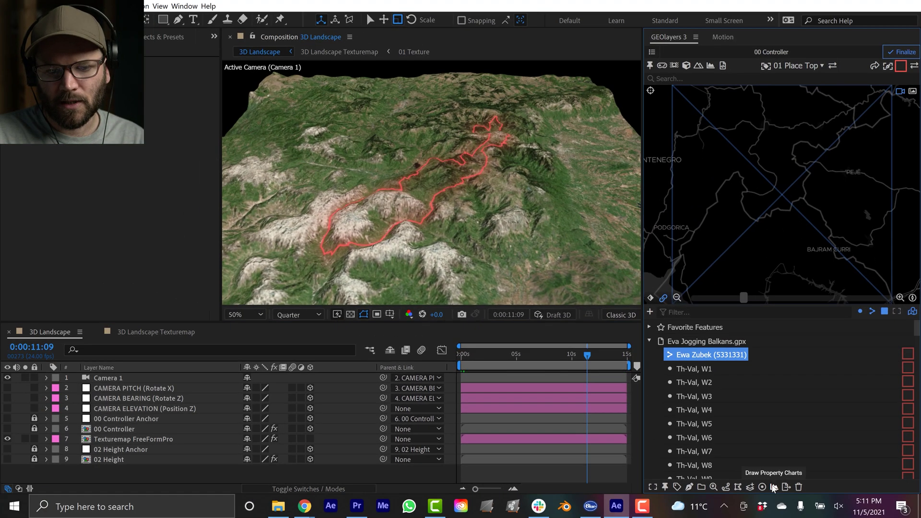
click(571, 496)
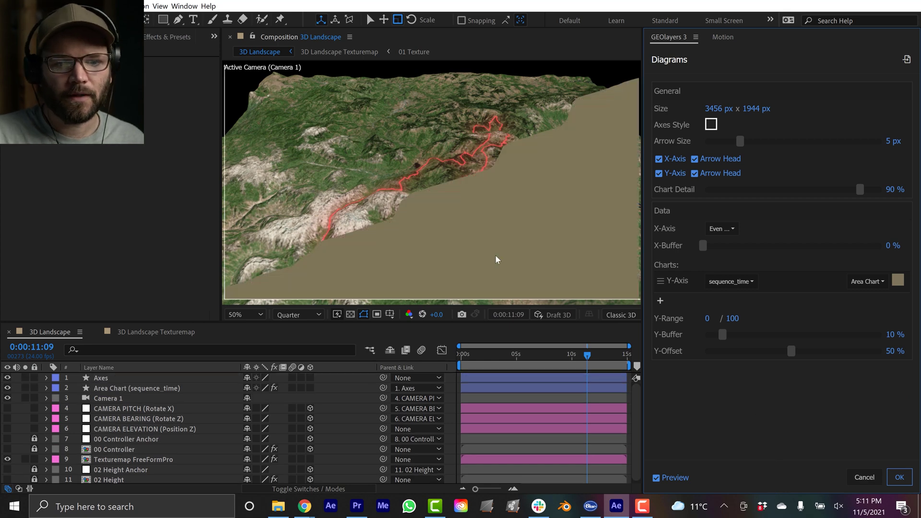
scroll(513, 266, down, 2)
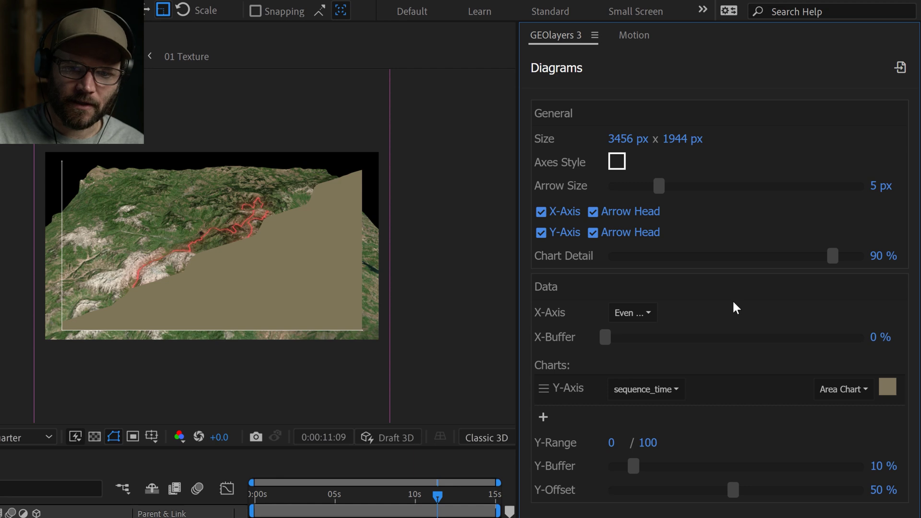
click(624, 394)
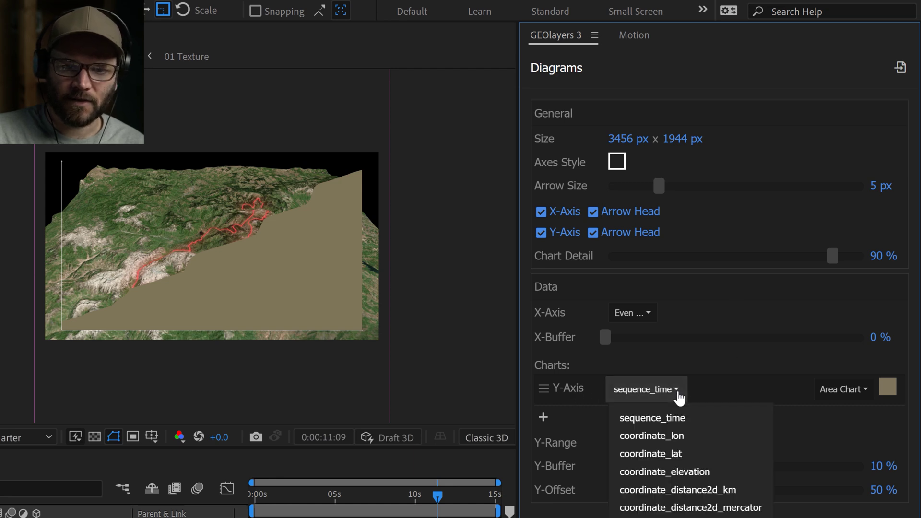
click(691, 475)
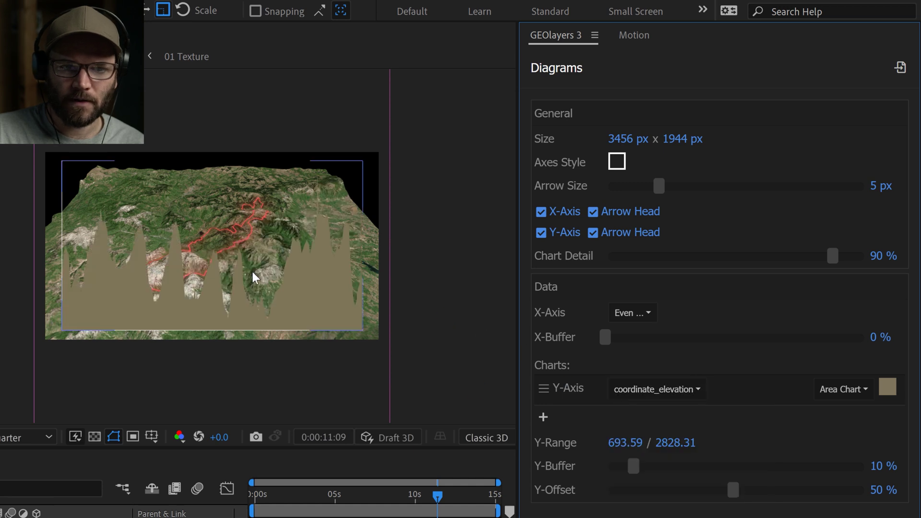
click(889, 388)
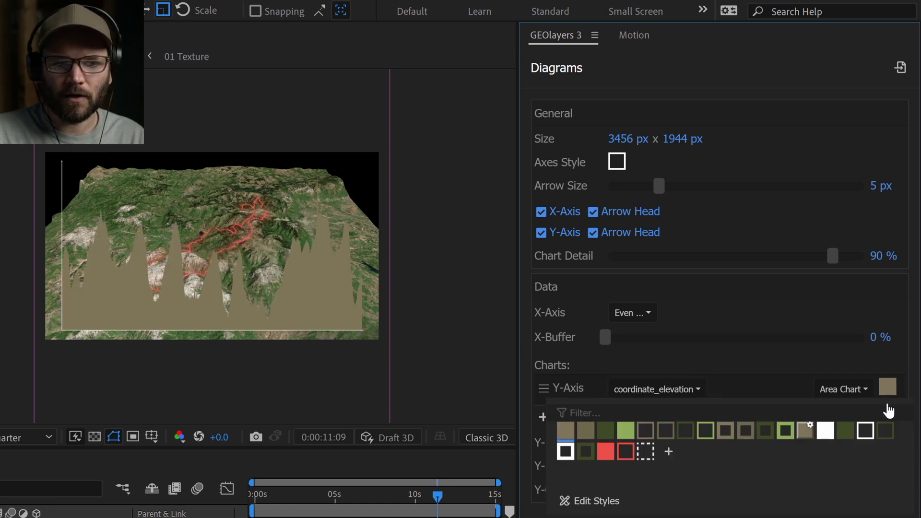
click(606, 453)
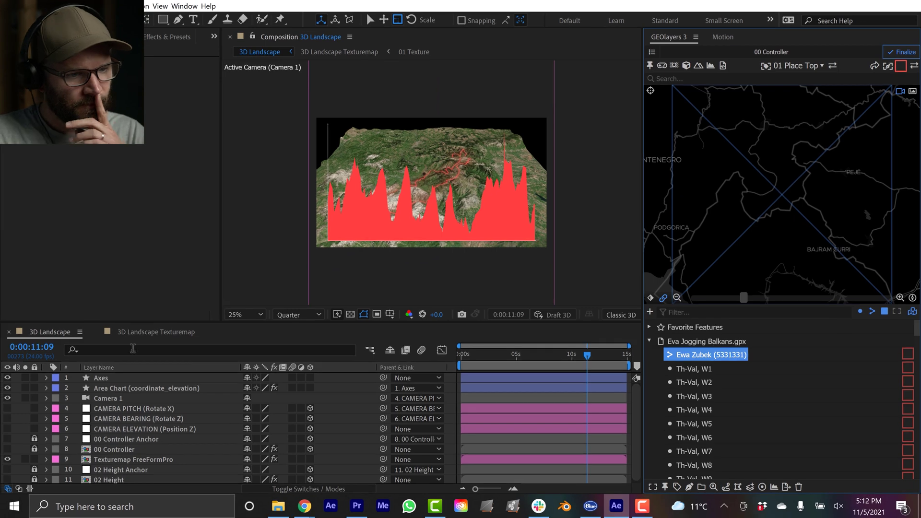
Scale the elevation area chart down to about 17.5% near the lower-left corner of the composition
click(532, 139)
drag(536, 134, 410, 223)
key(period)
key(period)
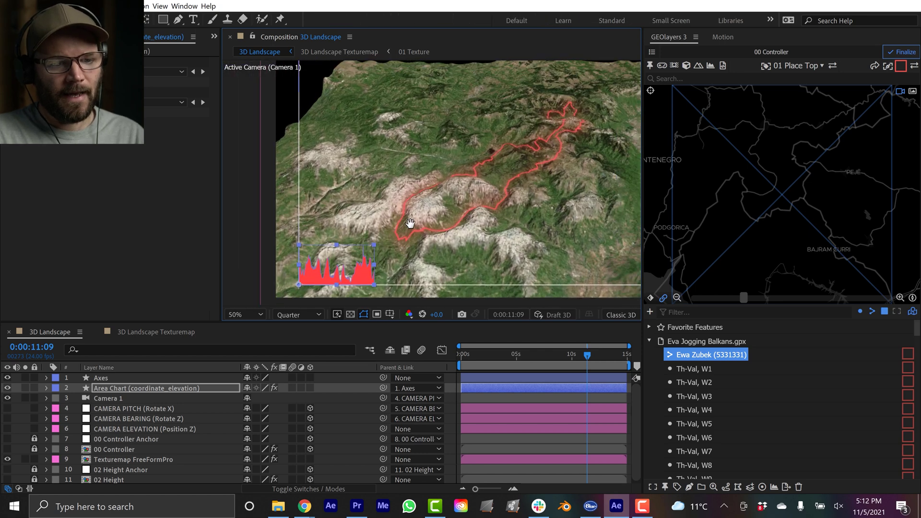
key(v)
drag(375, 249, 369, 250)
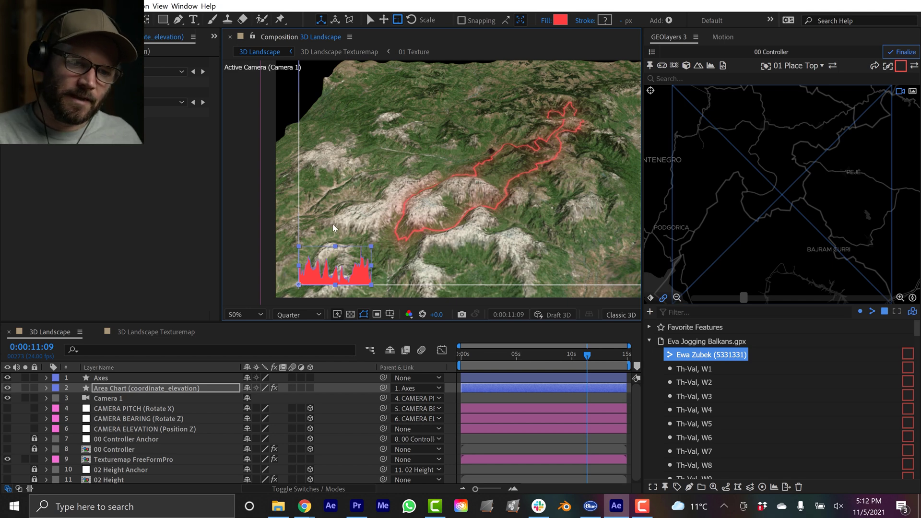
Try lowering the area chart's Fill Progress X slider to 31 at the timeline start, and undo the slider changes
drag(545, 356, 436, 370)
scroll(376, 263, down, 2)
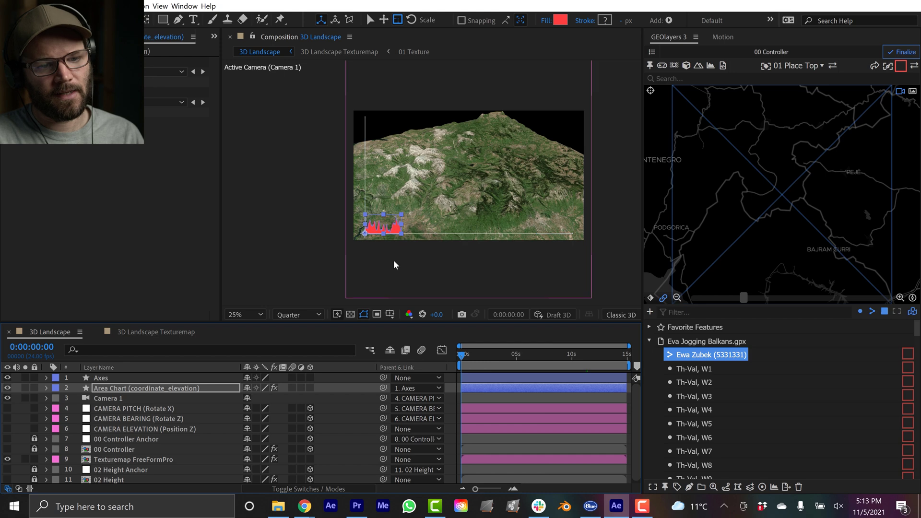
drag(465, 206, 449, 219)
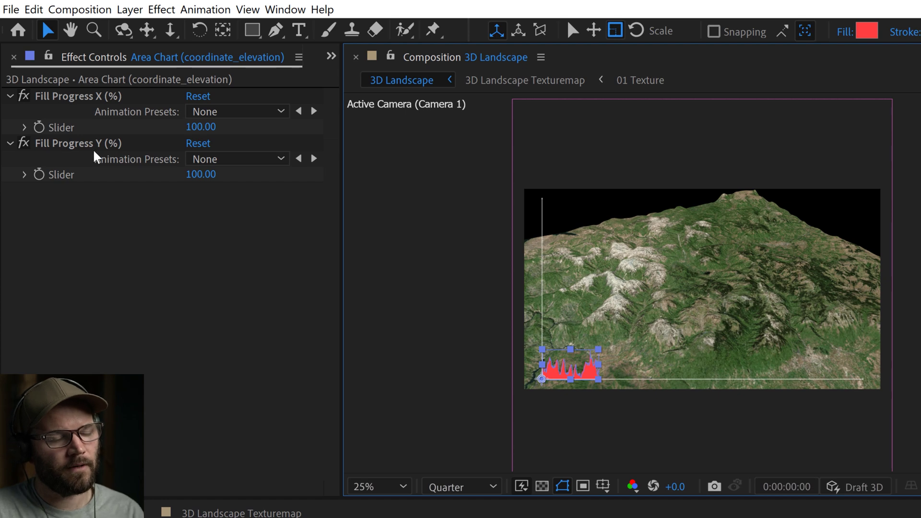
scroll(560, 364, up, 1)
drag(559, 365, 677, 276)
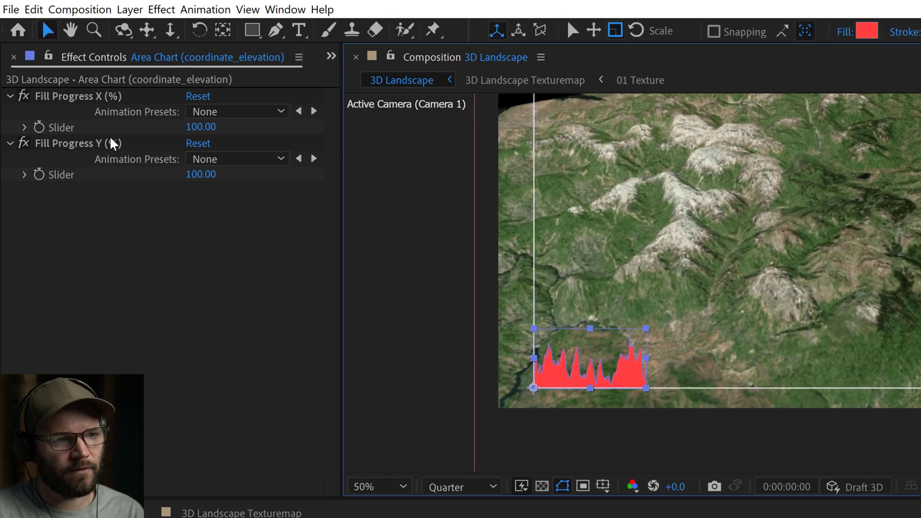
drag(195, 127, 139, 127)
drag(202, 128, 191, 128)
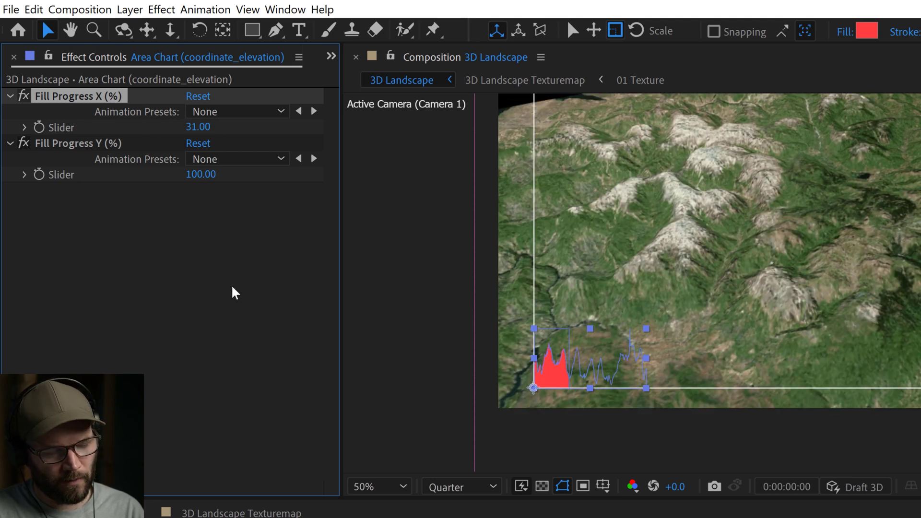
key(ctrl+z)
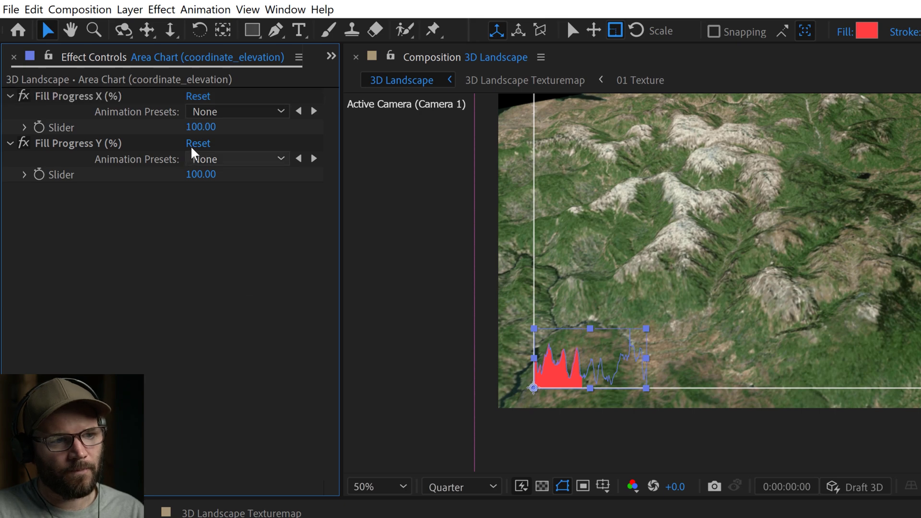
key(ctrl+z)
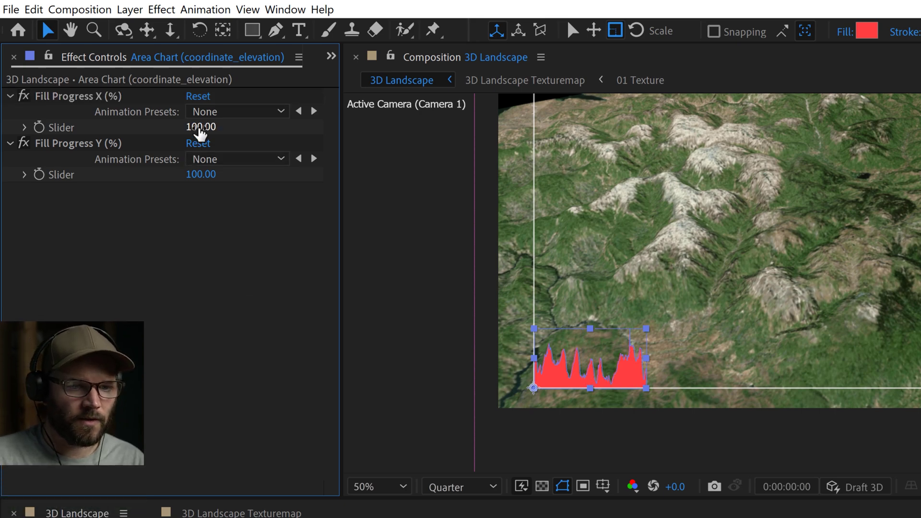
scroll(756, 232, down, 2)
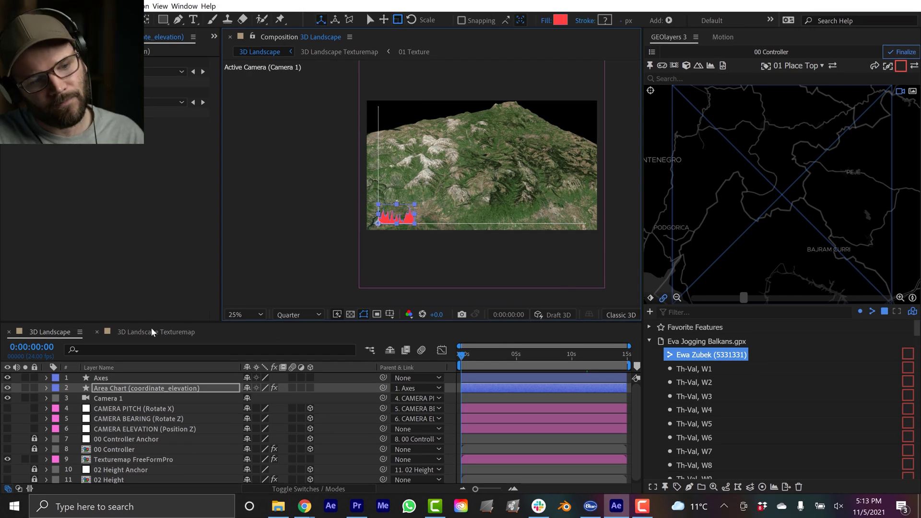
Arrange the 3D Landscape Texturemap timeline above the 3D Landscape timeline so the route layer's End property and the area chart are both accessible
click(151, 331)
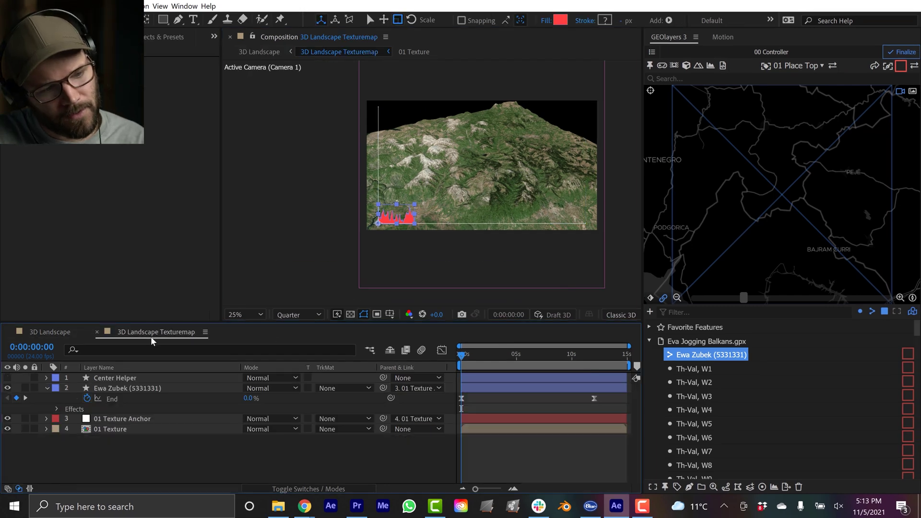
drag(156, 332, 174, 345)
drag(370, 323, 376, 269)
drag(438, 406, 438, 392)
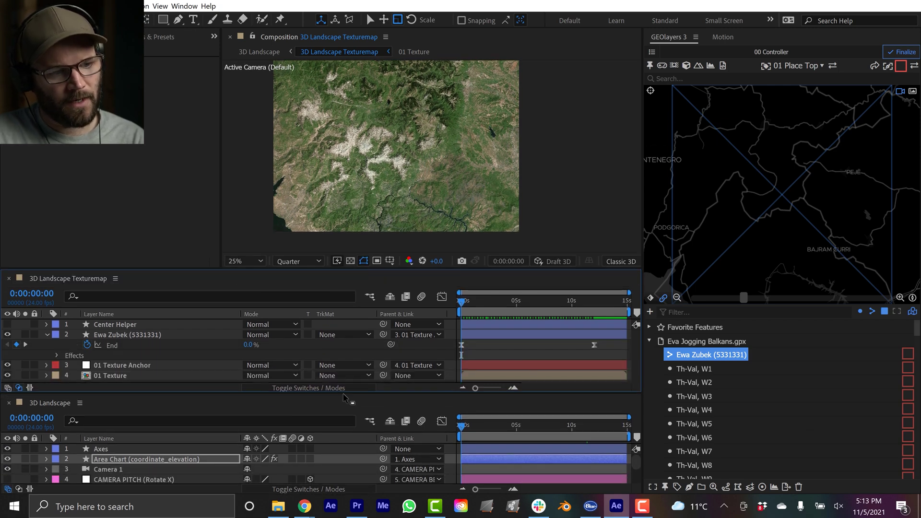
click(115, 336)
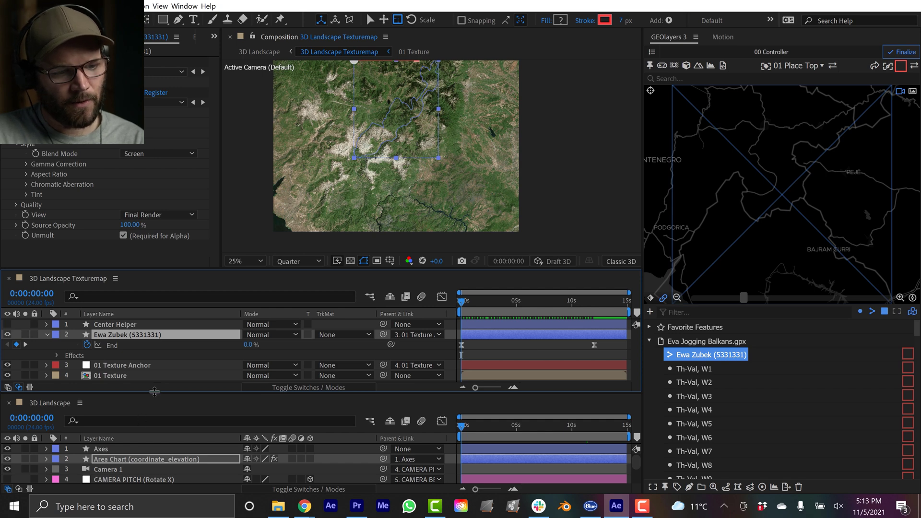
mouse_move(157, 392)
mouse_down()
mouse_move(159, 374)
mouse_move(159, 384)
mouse_up()
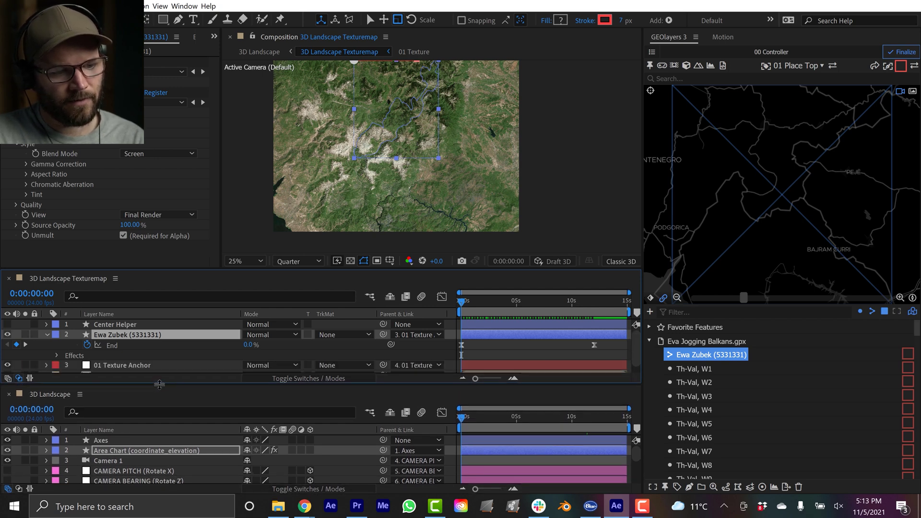
Link the area chart's Fill Progress X slider to the route layer's End property in 3D Landscape Texturemap
click(101, 451)
key(e)
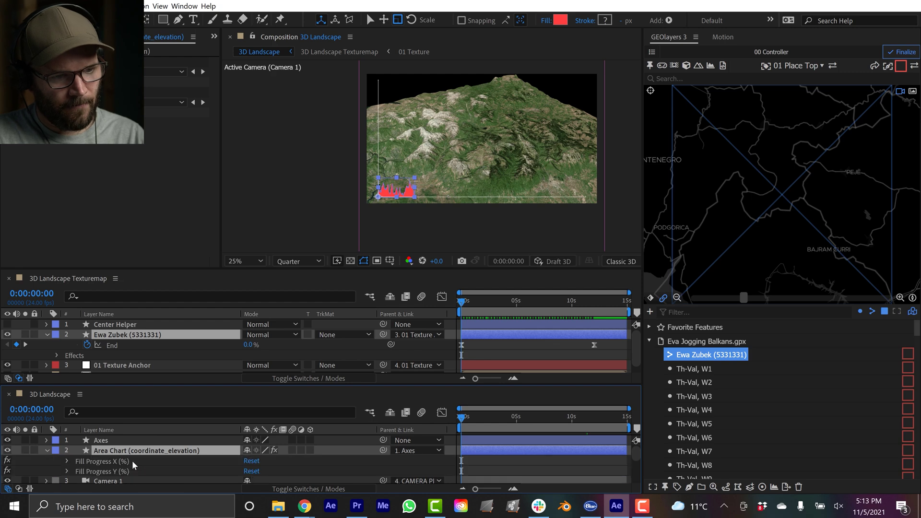
click(66, 460)
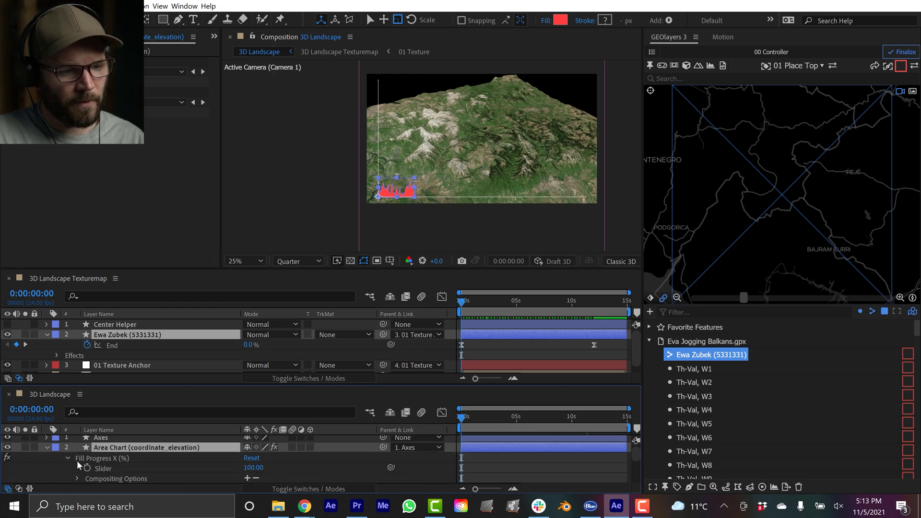
click(104, 468)
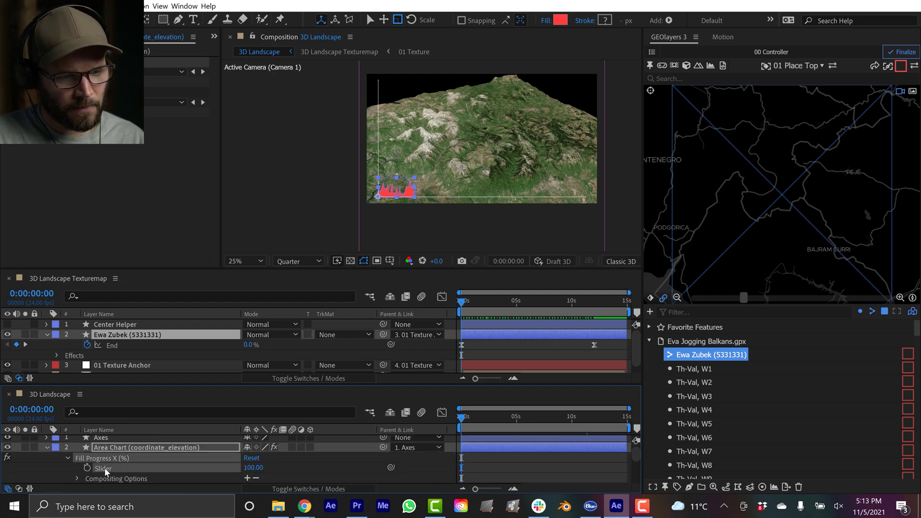
drag(388, 466, 130, 347)
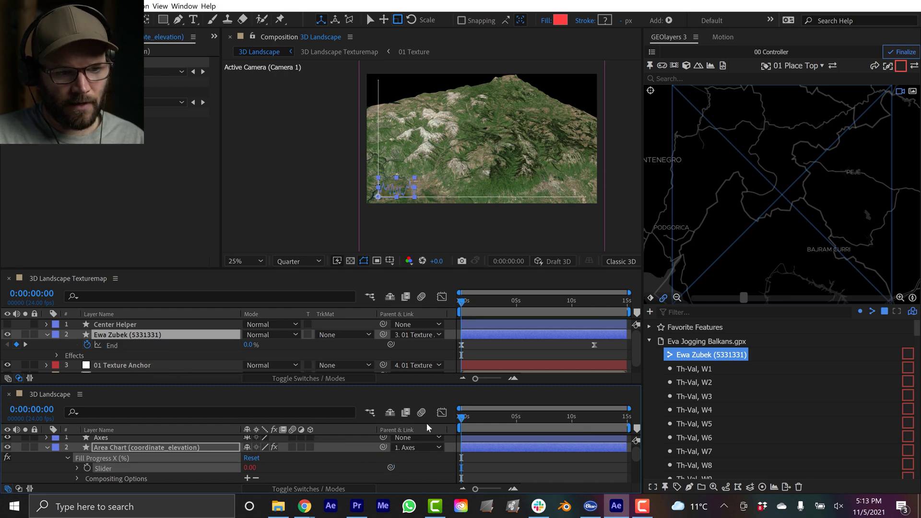
Regroup the two timelines into one panel and preview the chart filling along with the route at full size
drag(79, 281, 523, 448)
drag(482, 386, 482, 341)
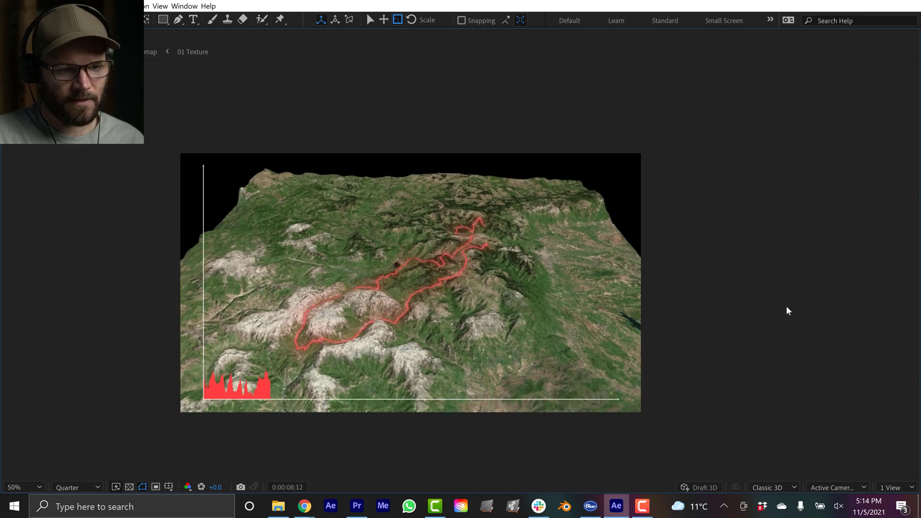
key(space)
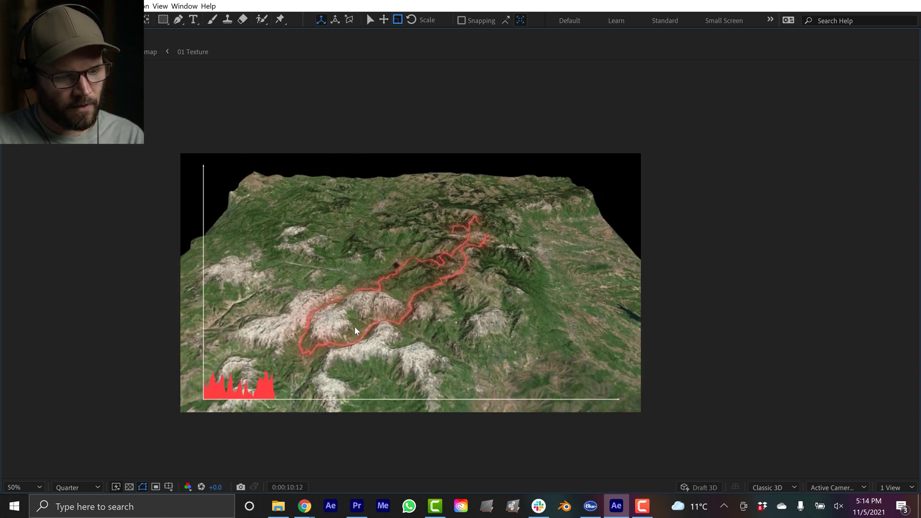
key(grave)
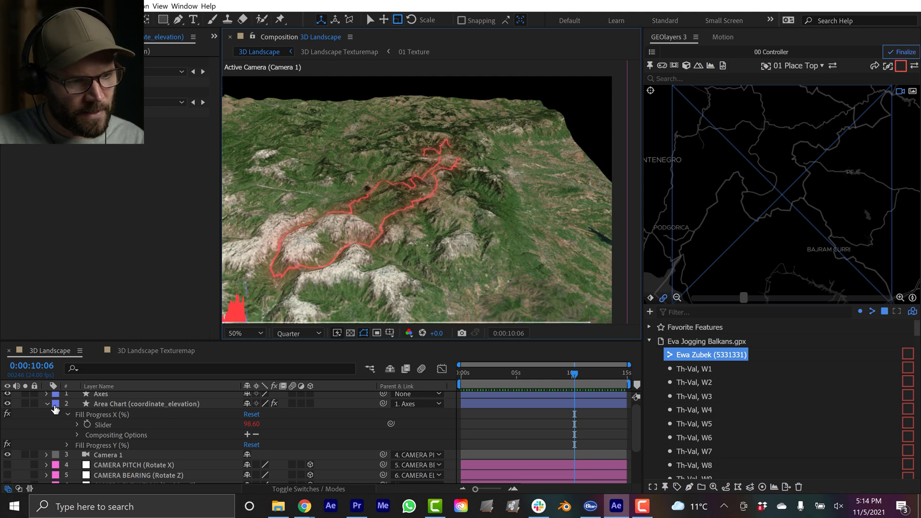
Try scaling the Axes layer down slightly in the composition
click(47, 404)
click(352, 194)
scroll(352, 194, down, 2)
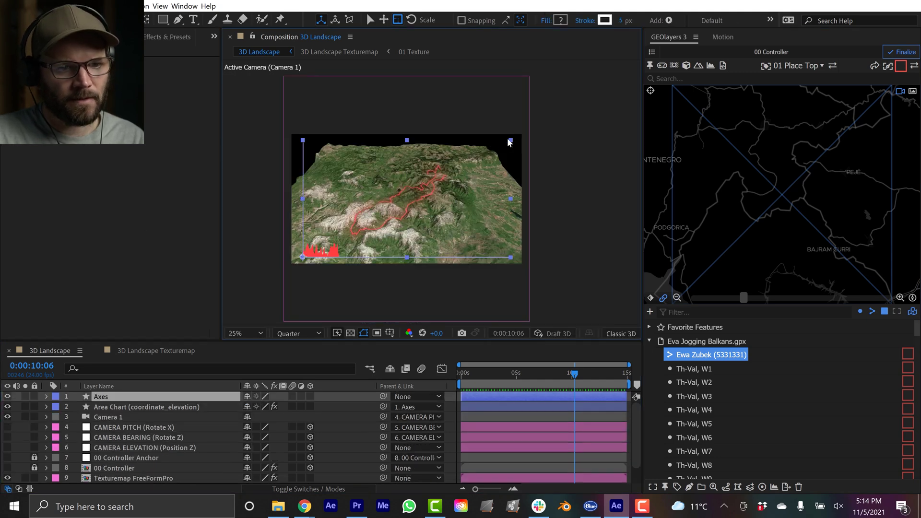
drag(511, 141, 489, 150)
Set the Scale of the Area Chart (coordinate_elevation) layer to 100%
click(153, 408)
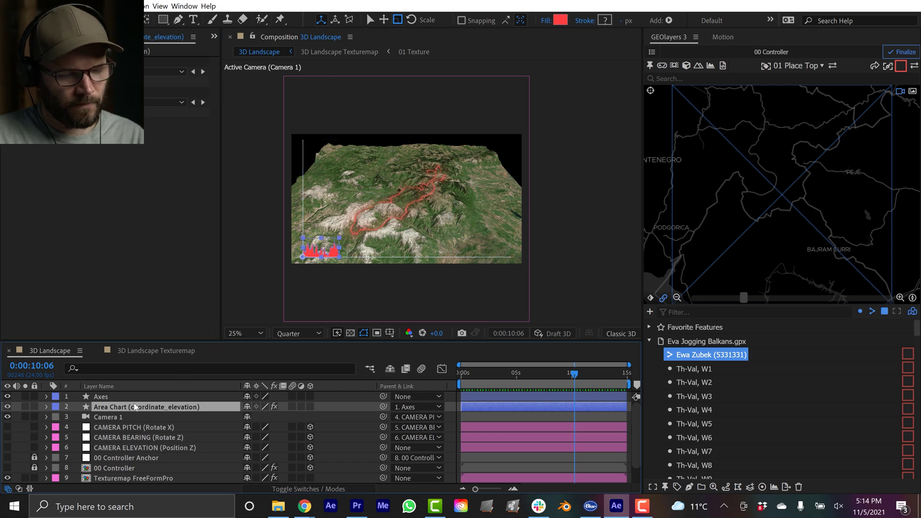
key(s)
click(260, 417)
text(100)
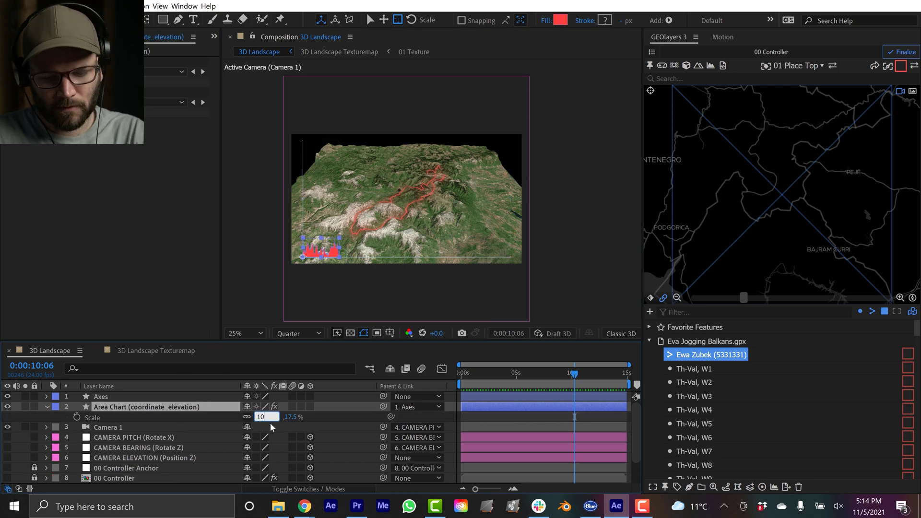
key(Return)
Scale the Axes layer down so the axes and parented chart fit in the lower-left corner of the map
key(ctrl+Up)
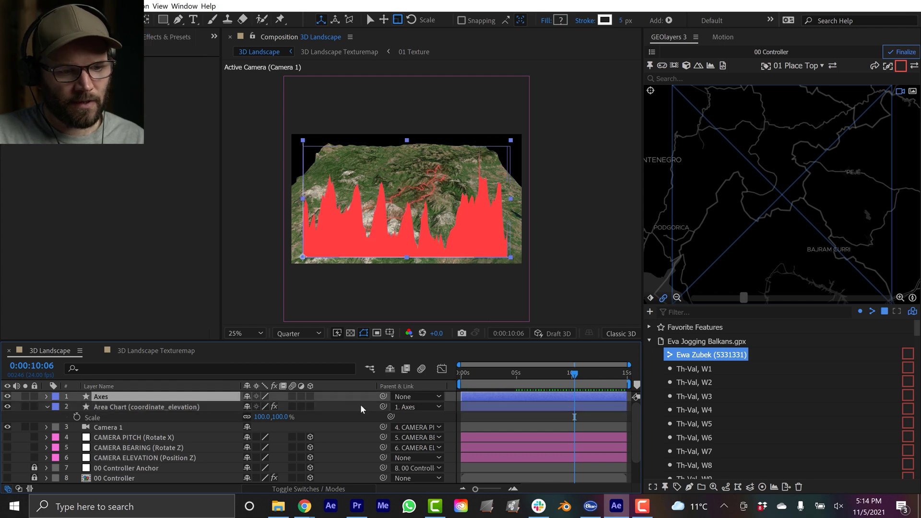
drag(512, 141, 325, 229)
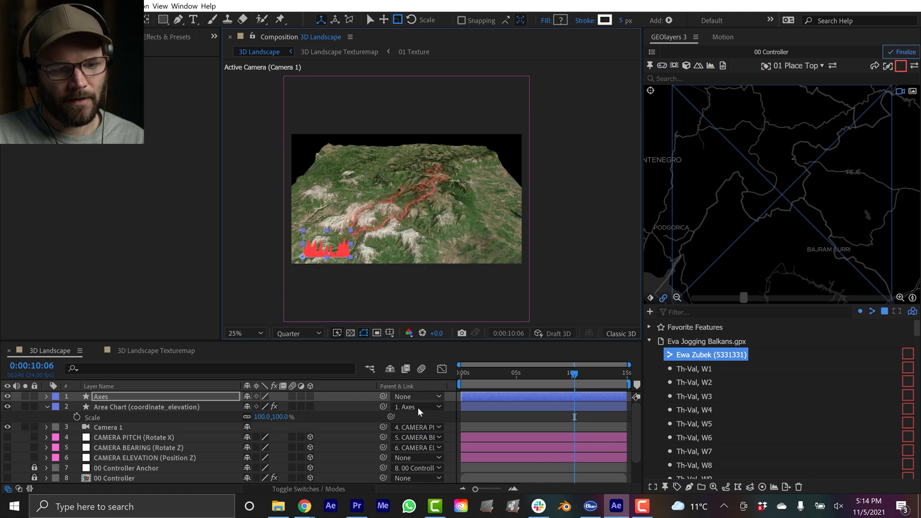
scroll(376, 243, up, 2)
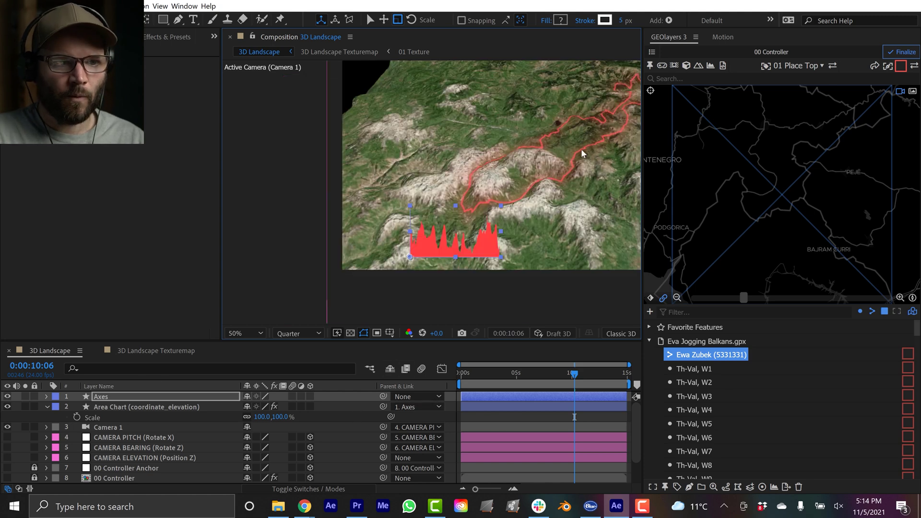
Open the Wander extension for searching GIFs, stickers, text and emoji
click(184, 6)
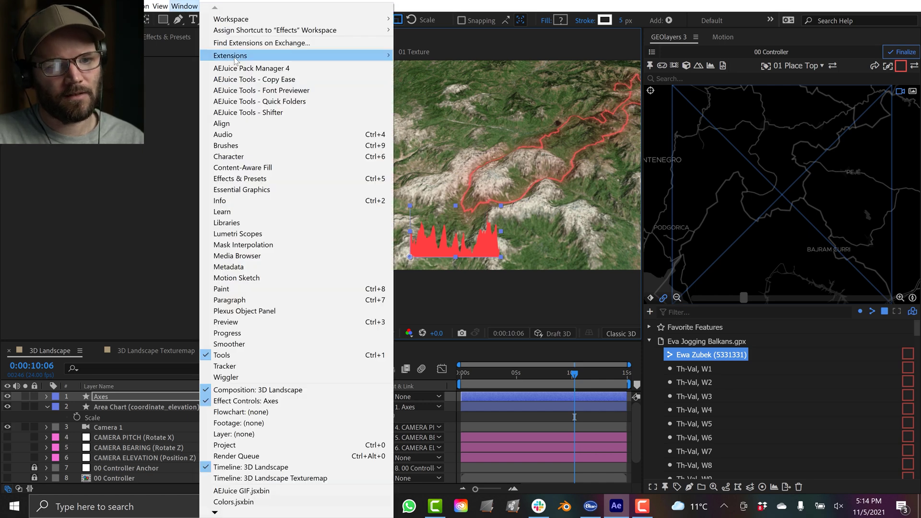
mouse_move(235, 55)
click(433, 177)
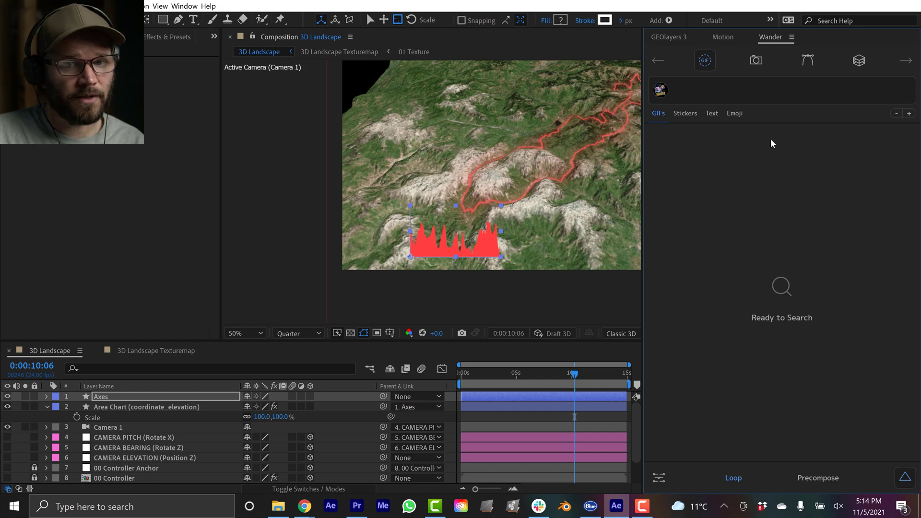
Add the female runner sticker from Wander's saved items to the timeline and place it beside the elevation chart on the map
click(859, 60)
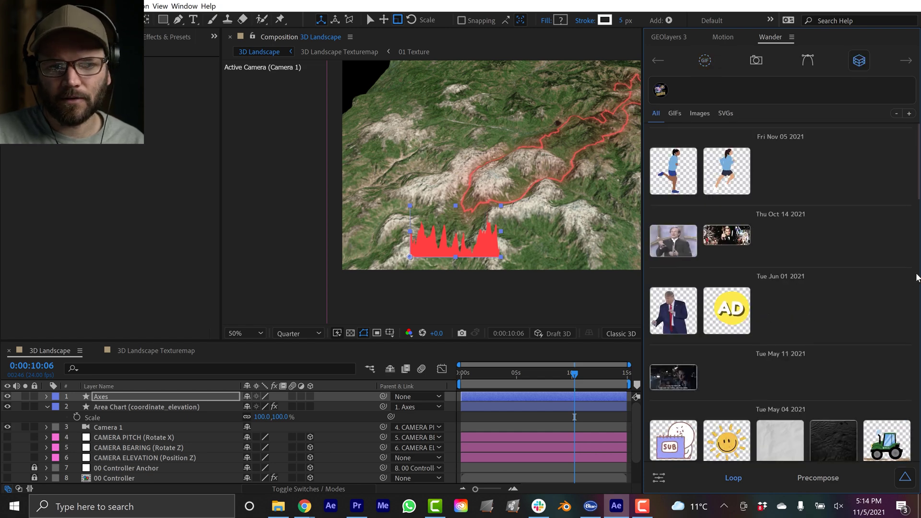
click(731, 166)
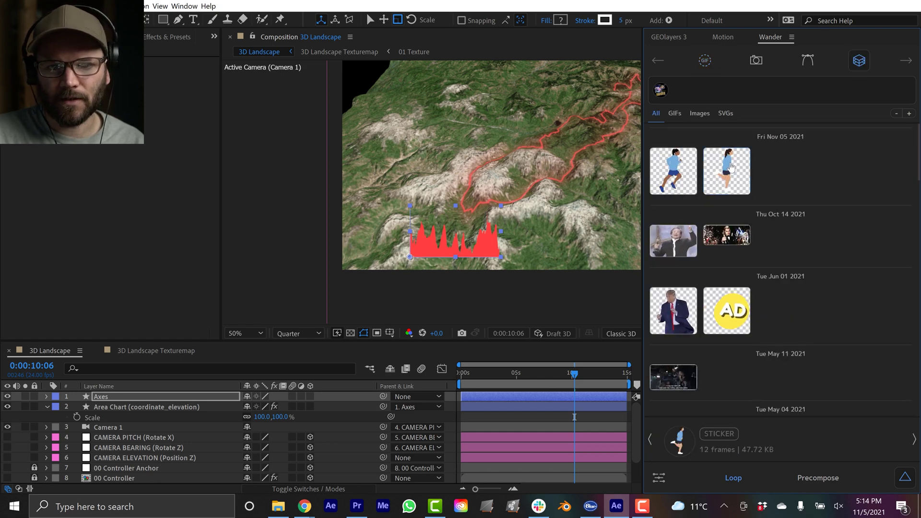
double_click(731, 166)
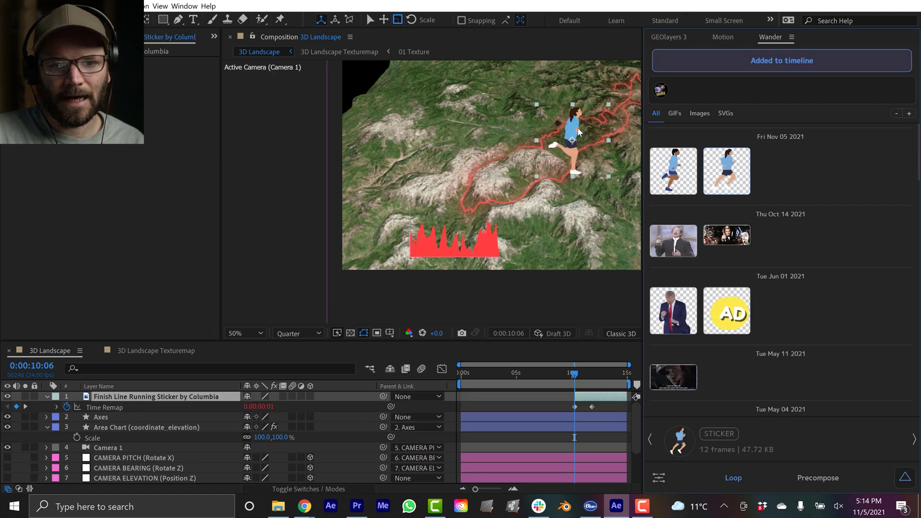
drag(551, 144, 391, 214)
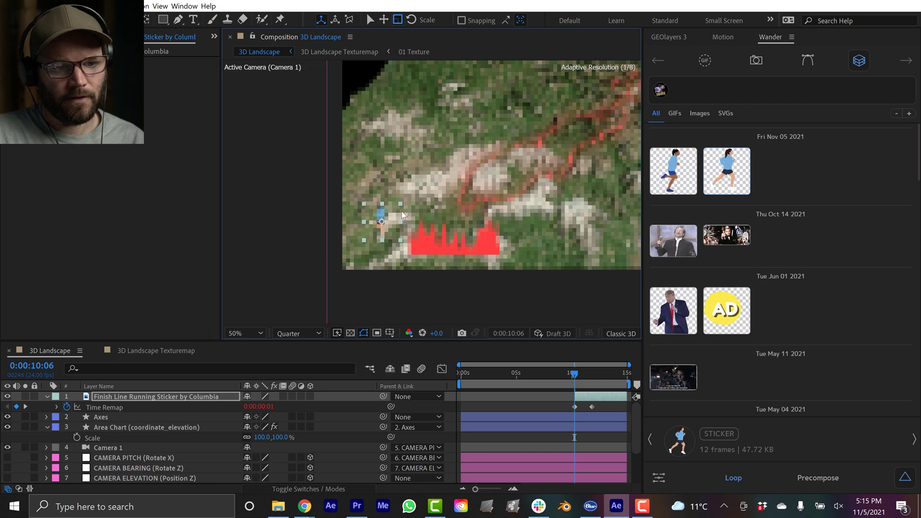
Make the running sticker layer span the whole composition, starting at 0 seconds
key(period)
key(period)
drag(582, 396, 627, 396)
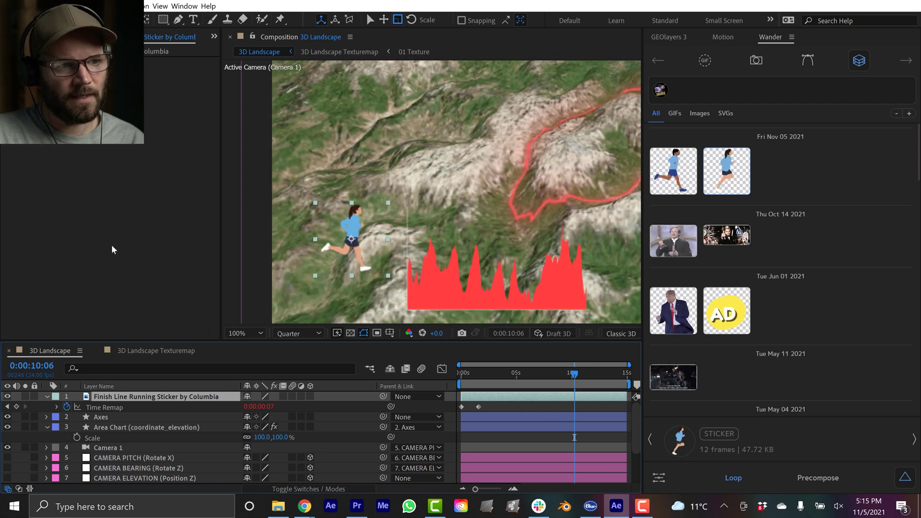
click(214, 37)
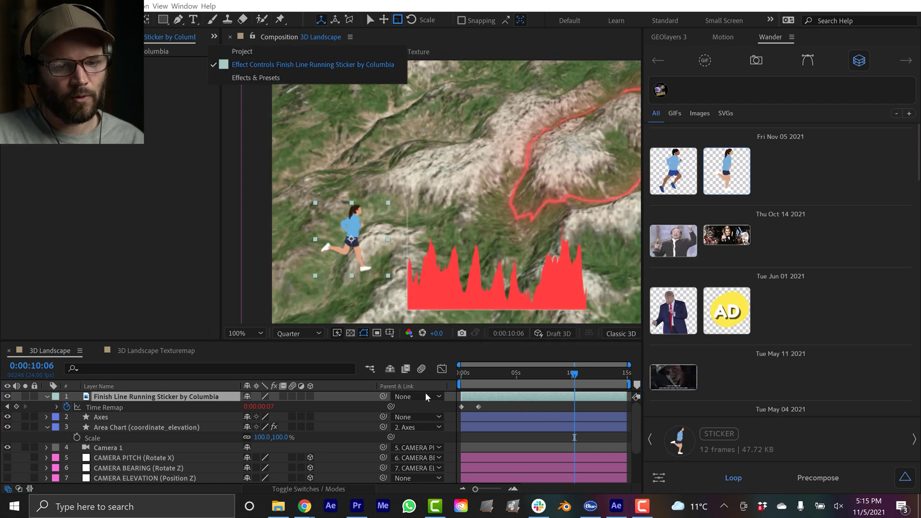
click(508, 405)
Go to the start of the timeline and lower the runner sticker so it stands level with the chart axes
drag(517, 376, 433, 369)
drag(354, 242, 339, 257)
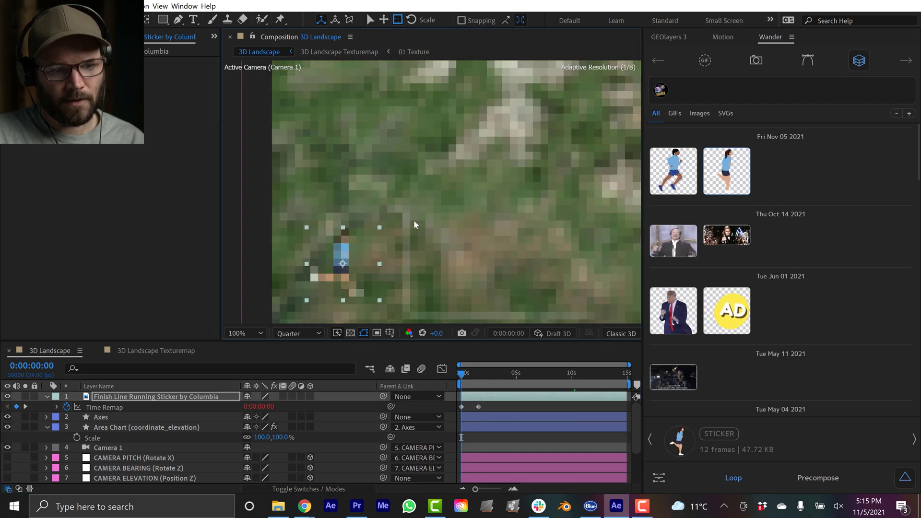
scroll(432, 230, down, 2)
scroll(364, 229, up, 2)
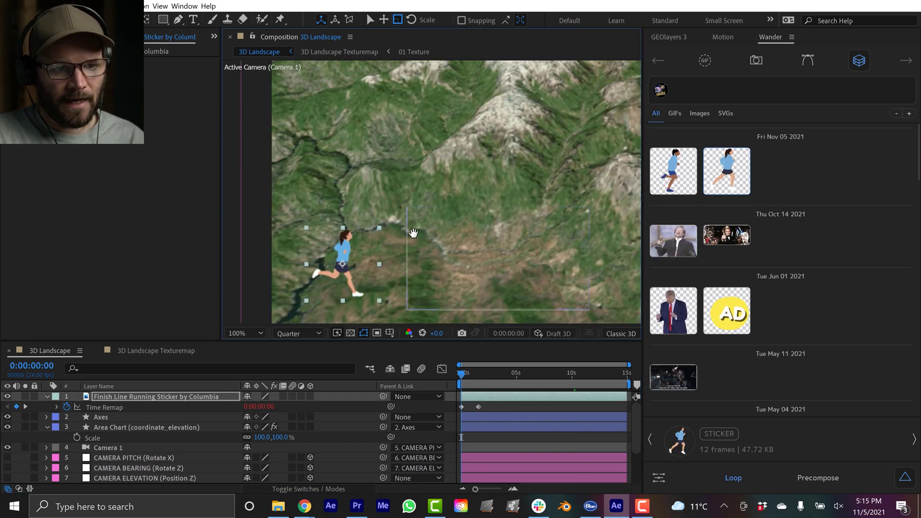
key(Return)
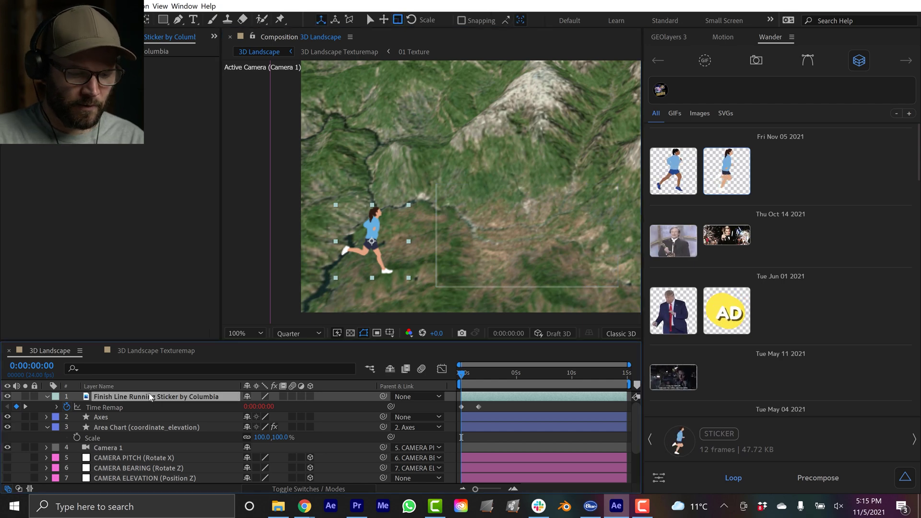
Apply the Change to Color effect to the running sticker layer and sample the runner's blue shirt as the From color
key(ctrl+space)
text(chang)
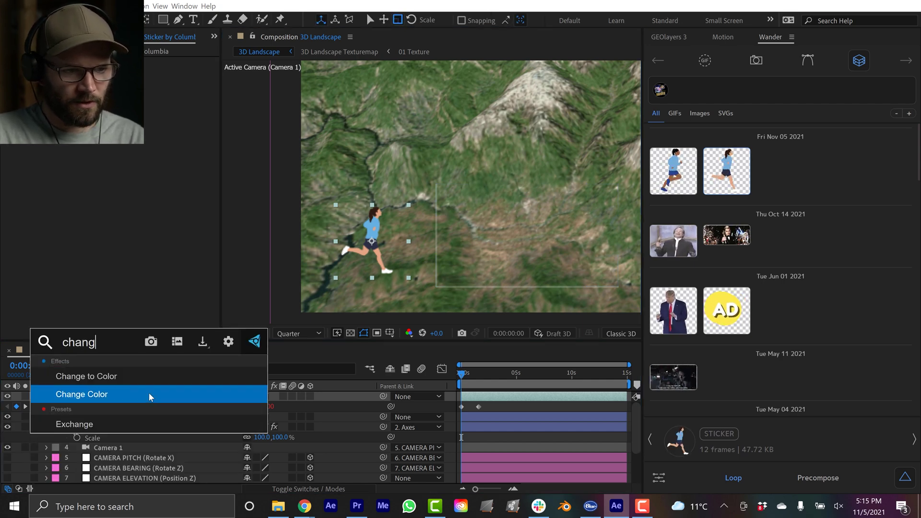
key(Return)
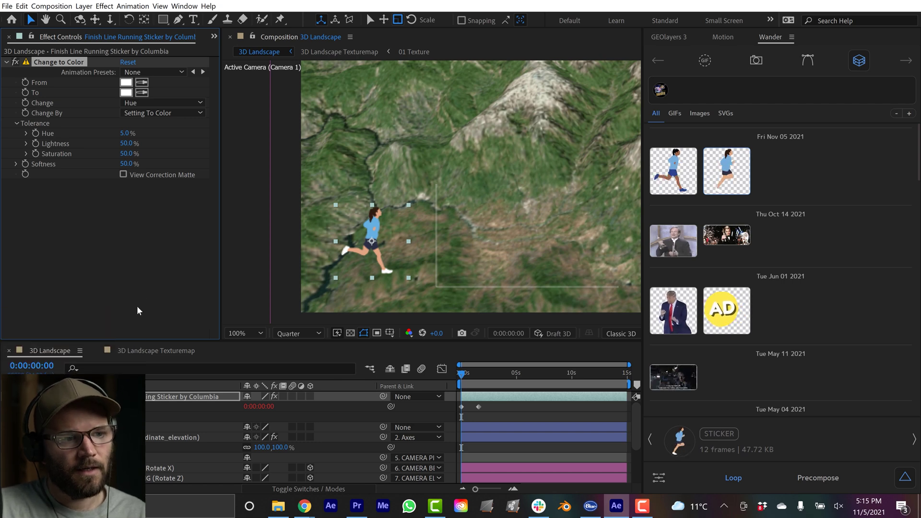
click(143, 84)
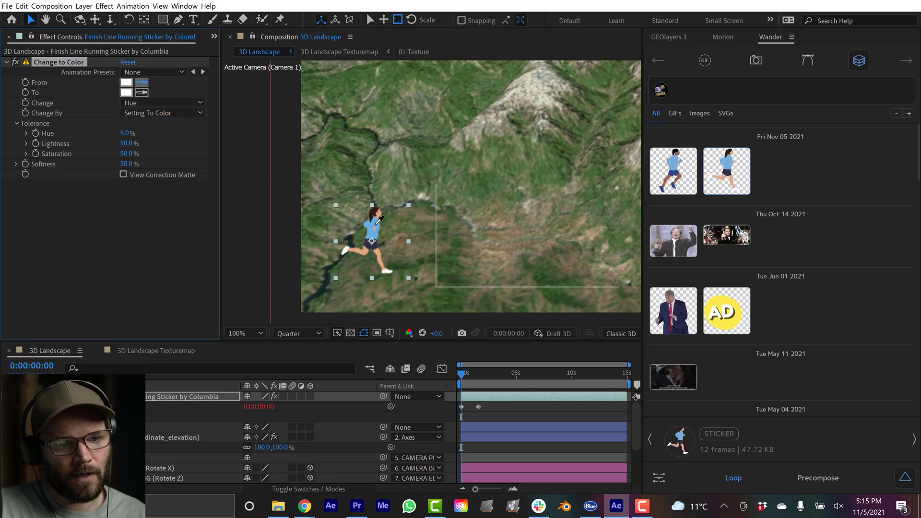
click(378, 219)
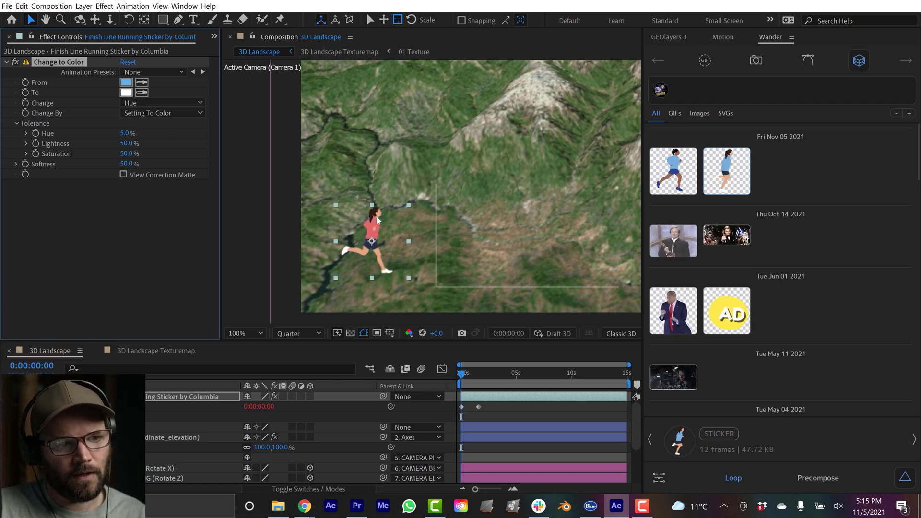
Set the effect's To color to FF4040 and its Change option to Hue, Lightness & Saturation
click(126, 92)
text(FF4040)
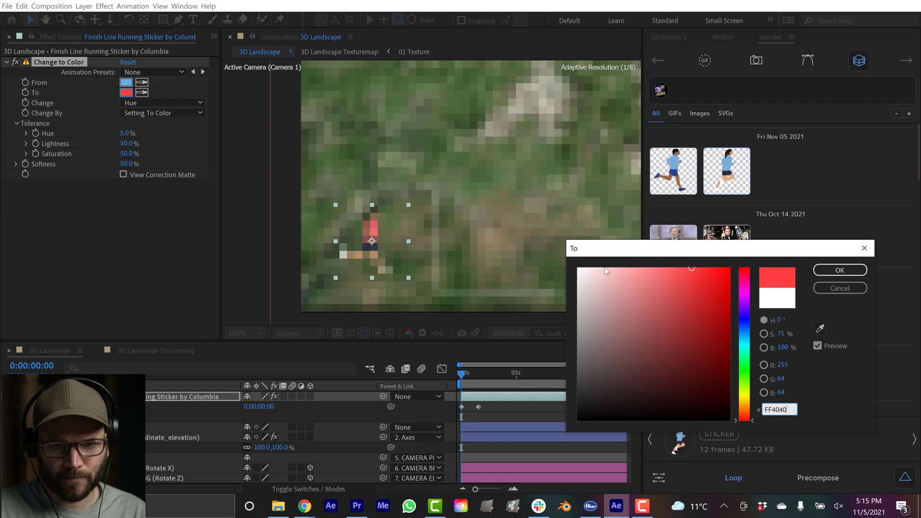
key(Return)
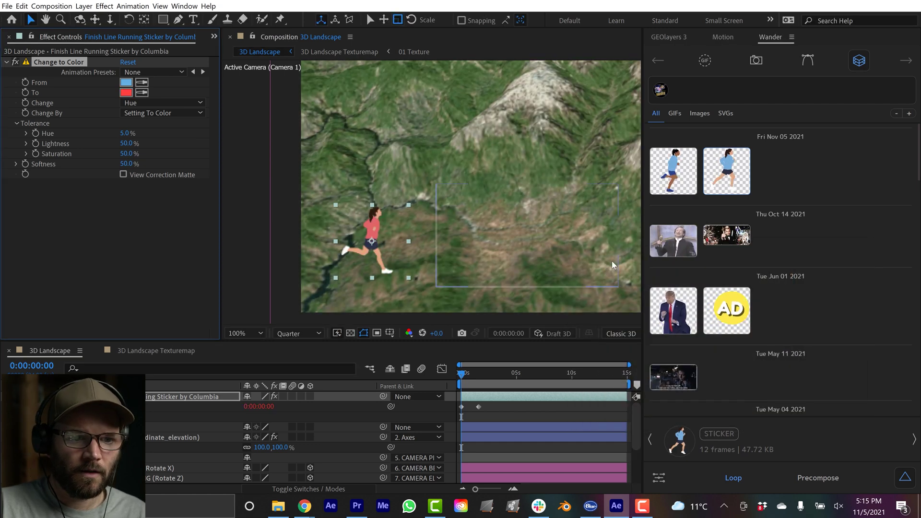
click(142, 102)
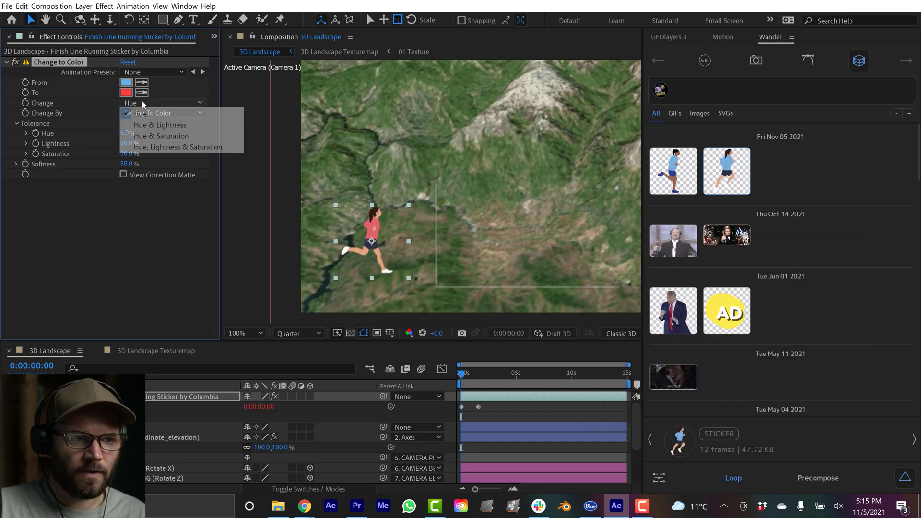
click(150, 146)
Preview the map animation with the chart and runner in the maximized composition view
drag(333, 287, 407, 216)
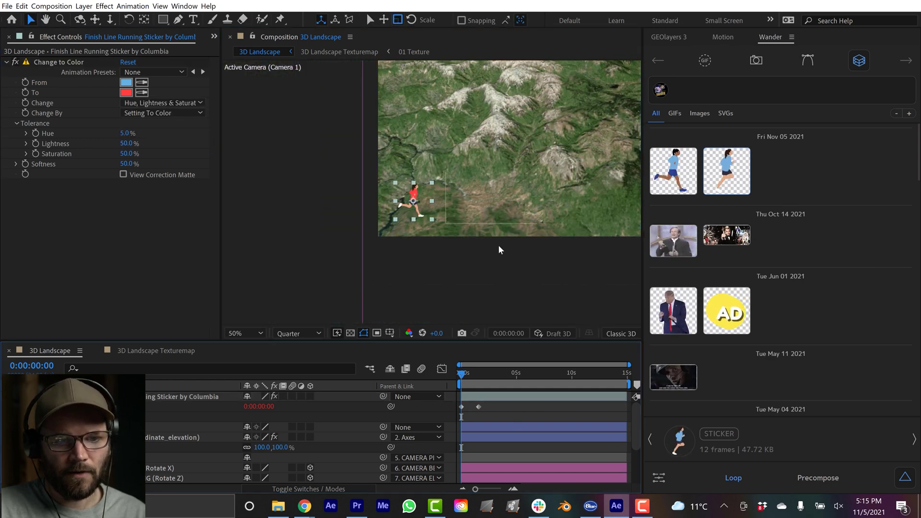
scroll(482, 177, down, 4)
key(space)
drag(493, 171, 462, 195)
scroll(474, 224, up, 2)
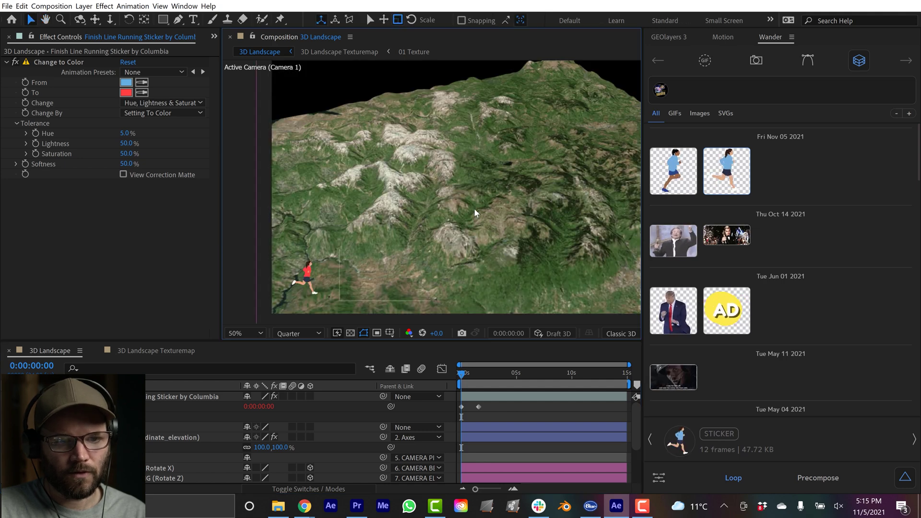
key(grave)
key(space)
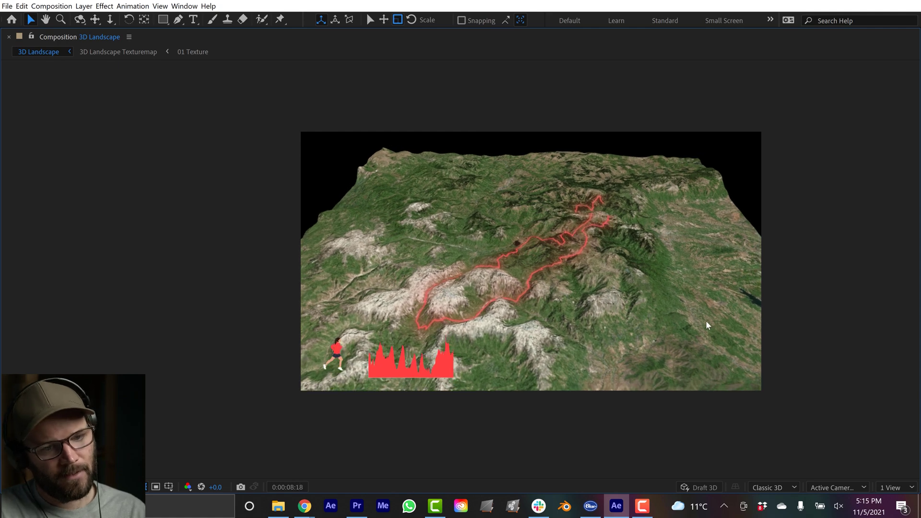
key(space)
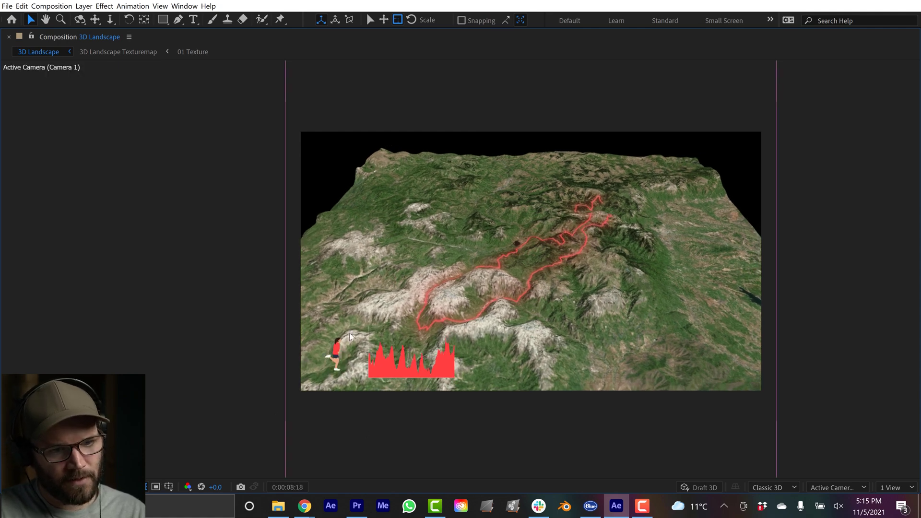
Set the composition preview resolution to Full and inspect the frame in the maximized view
key(grave)
click(297, 333)
click(297, 353)
key(grave)
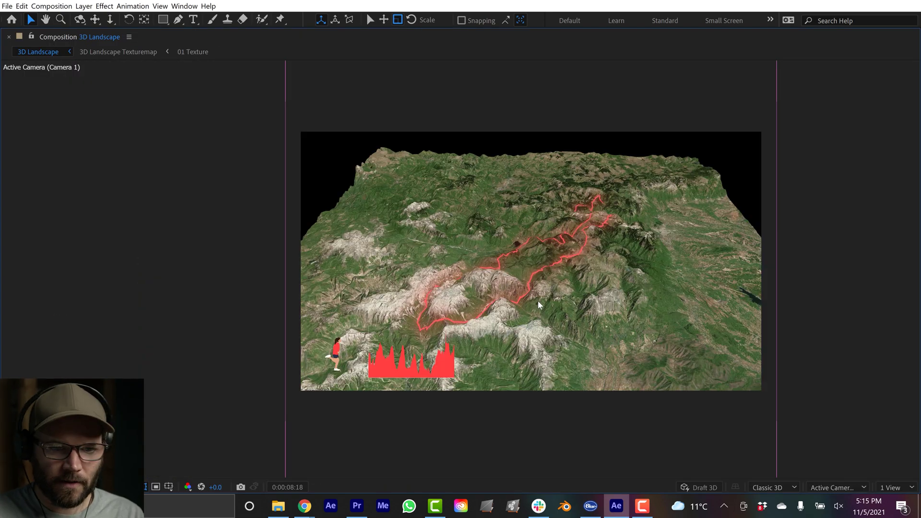
Restore the full workspace and collapse the properties of the running sticker and Area Chart layers
key(grave)
key(comma)
key(comma)
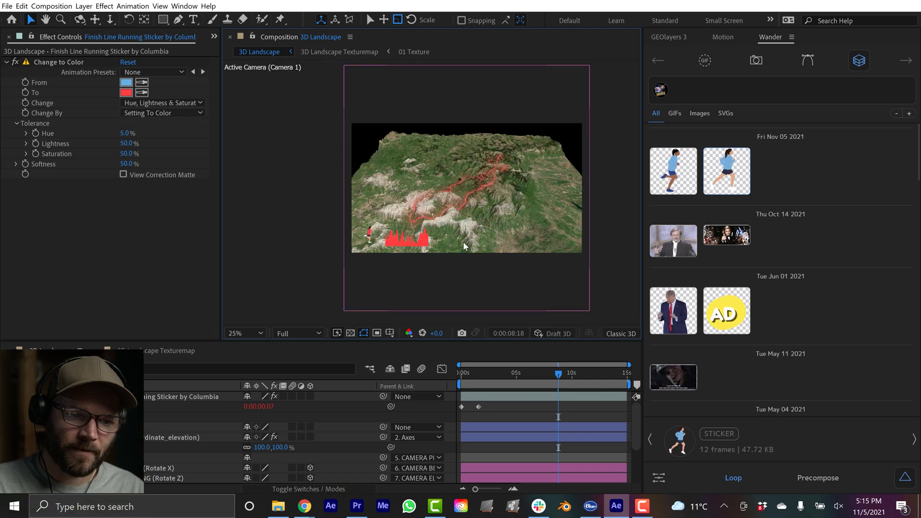
click(47, 397)
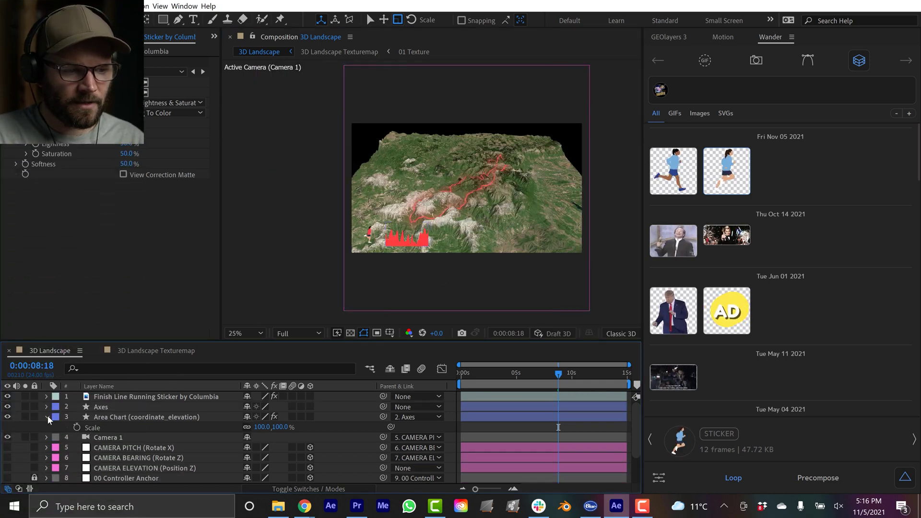
click(47, 416)
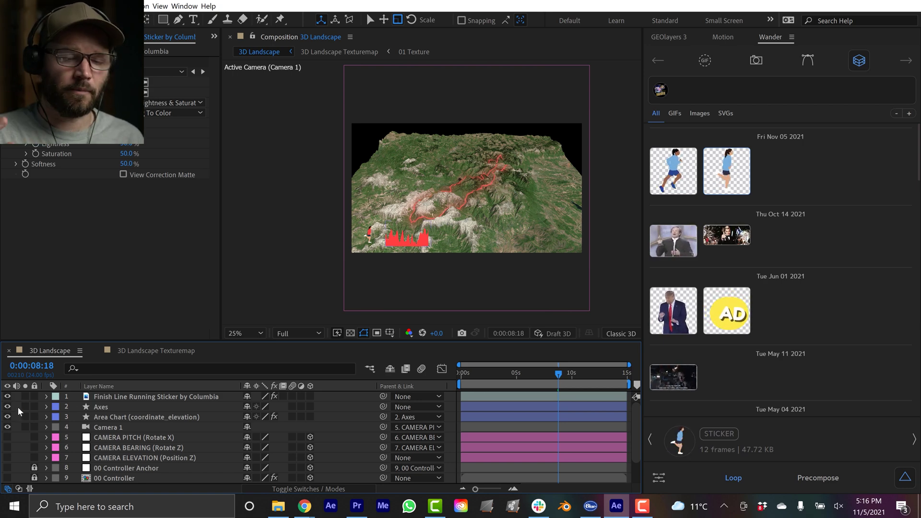
Create an Ambient light in the 3D Landscape composition with an intensity of 50%
right_click(19, 444)
mouse_move(44, 333)
click(175, 367)
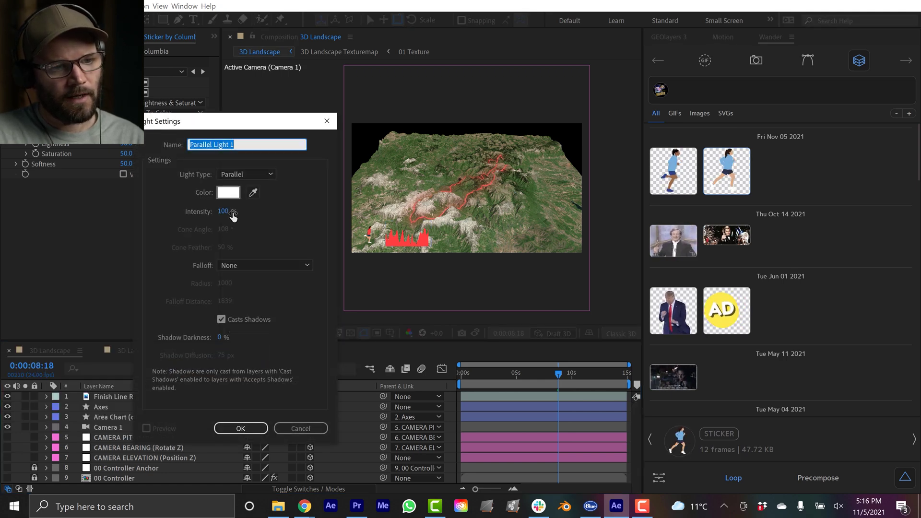
click(245, 174)
click(246, 227)
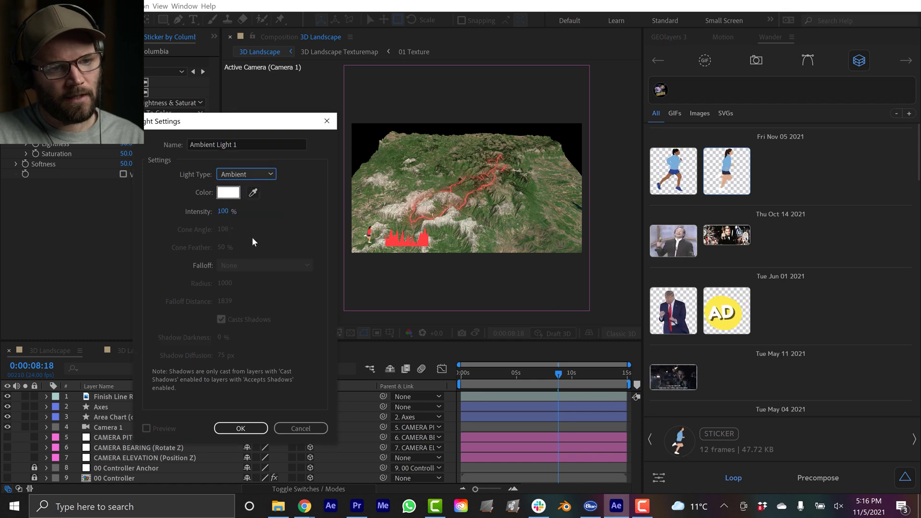
click(227, 212)
text(4)
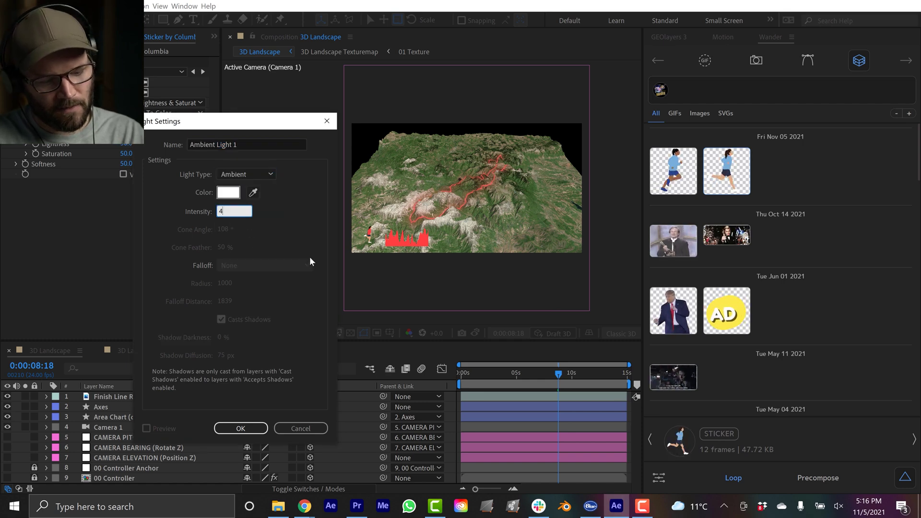
key(BackSpace)
text(50)
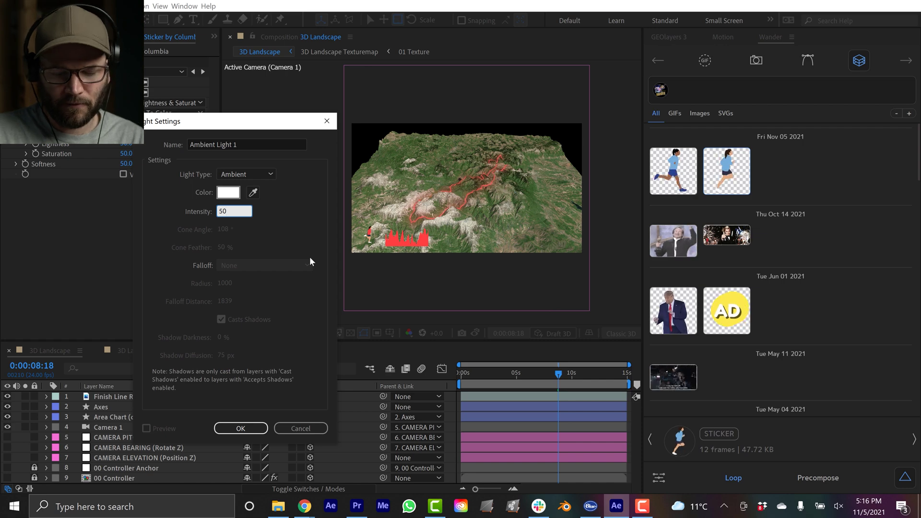
key(Return)
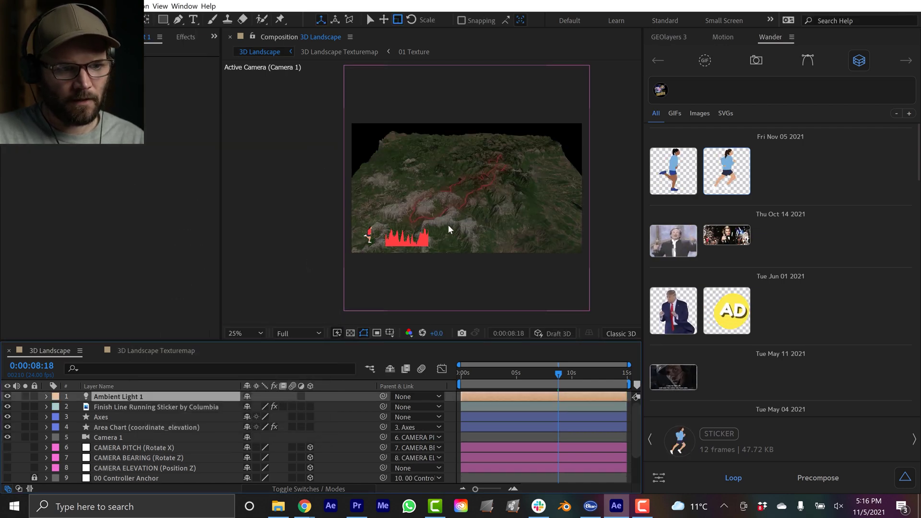
Add a Spot light to the 3D Landscape composition and inspect its effect on the terrain up close
right_click(20, 407)
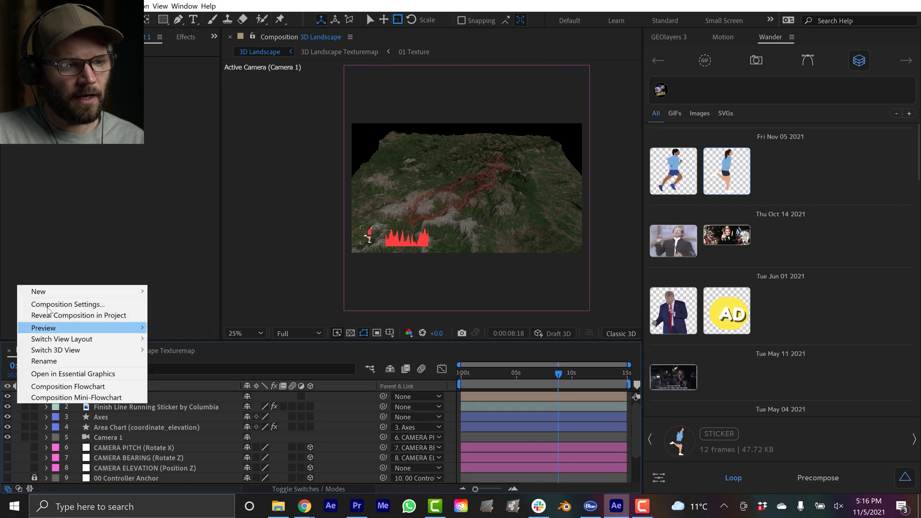
mouse_move(76, 293)
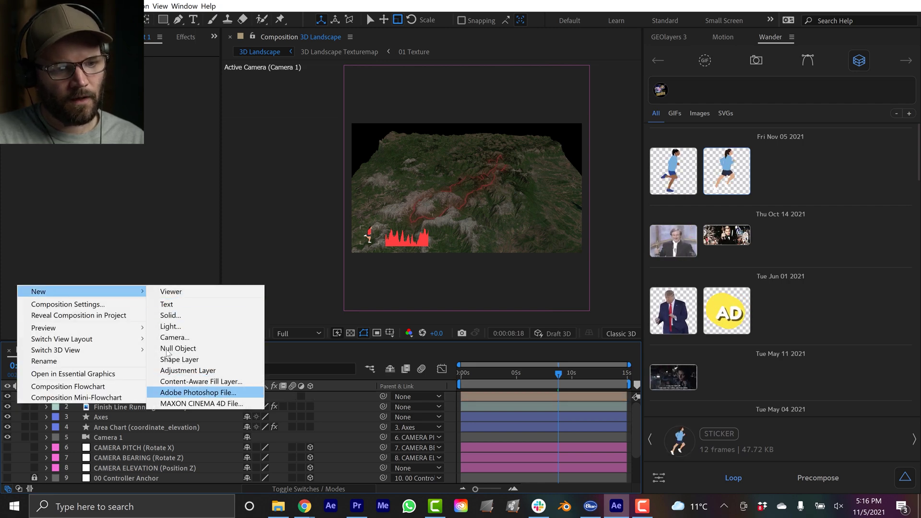
click(170, 327)
click(238, 175)
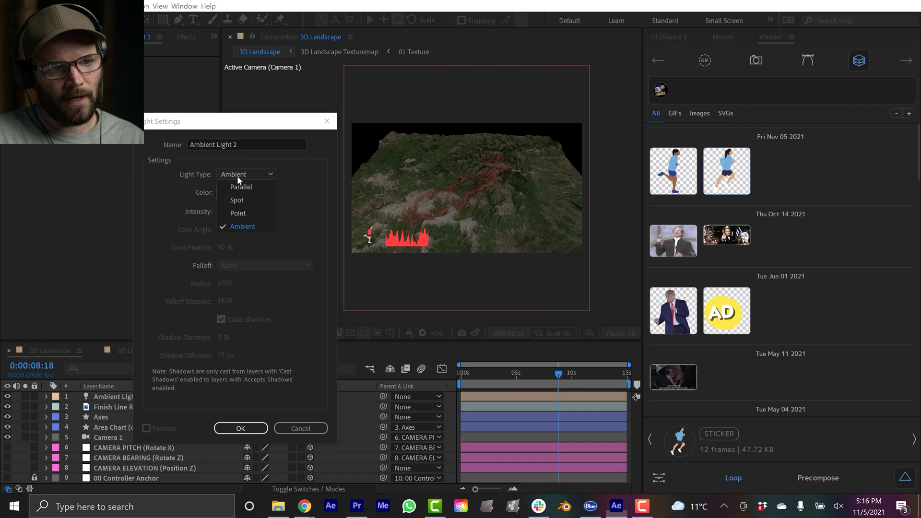
click(249, 200)
click(222, 212)
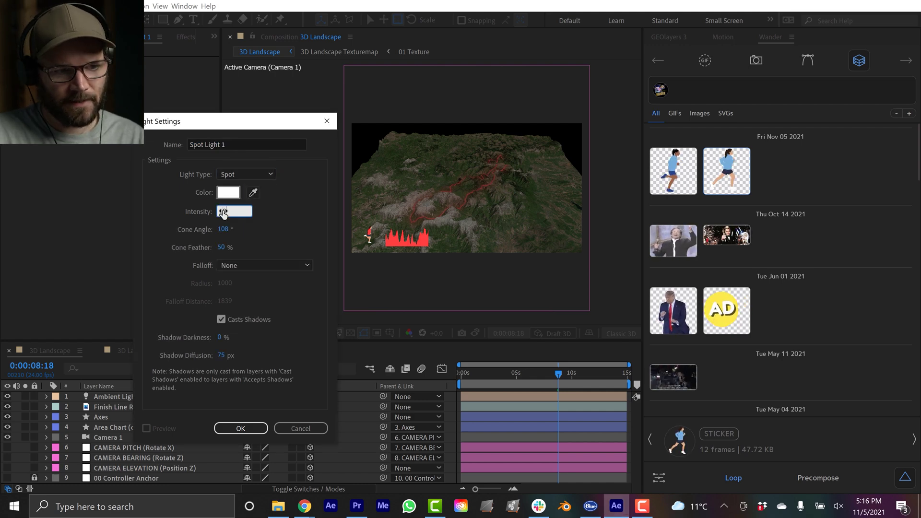
key(Return)
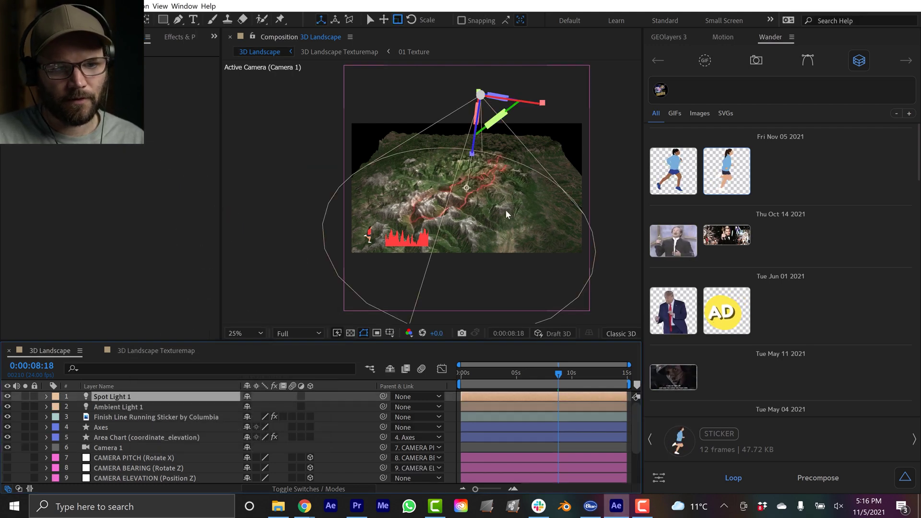
scroll(493, 171, up, 4)
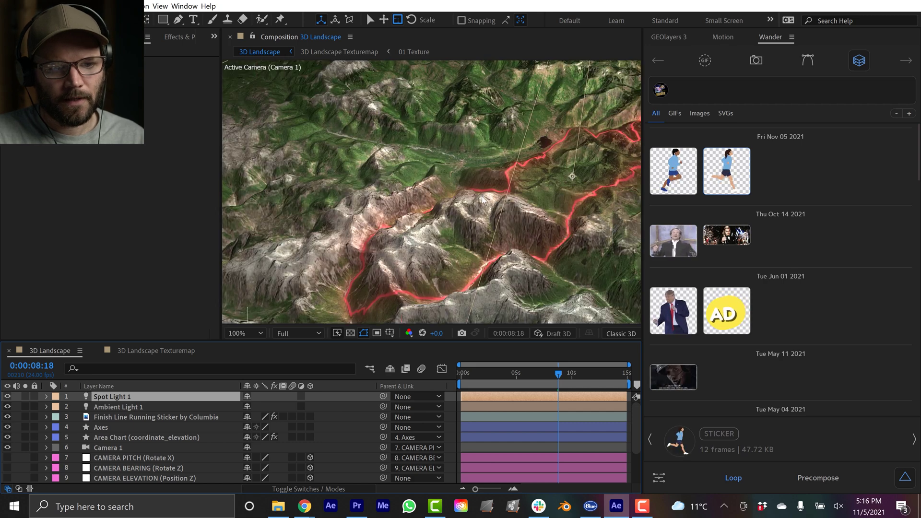
Move the spot light up and to the right of the terrain so it lights the landscape from the side
scroll(476, 204, down, 5)
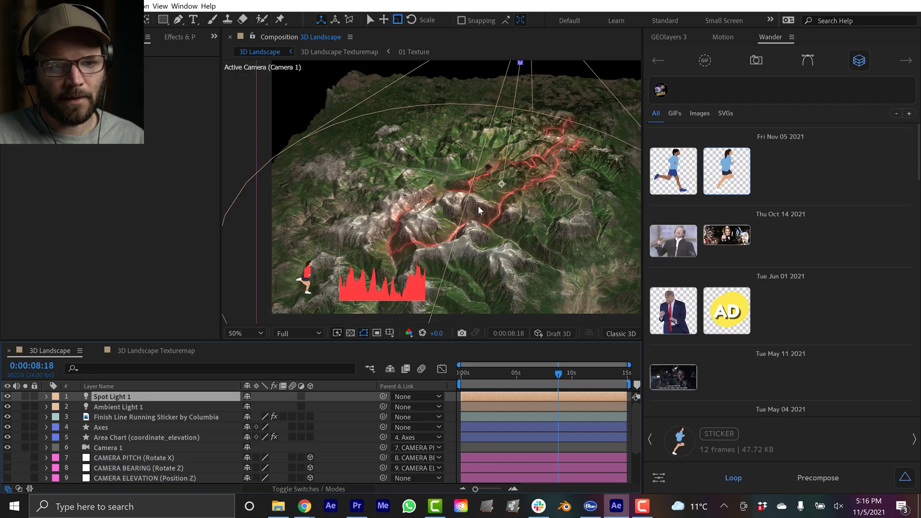
click(308, 255)
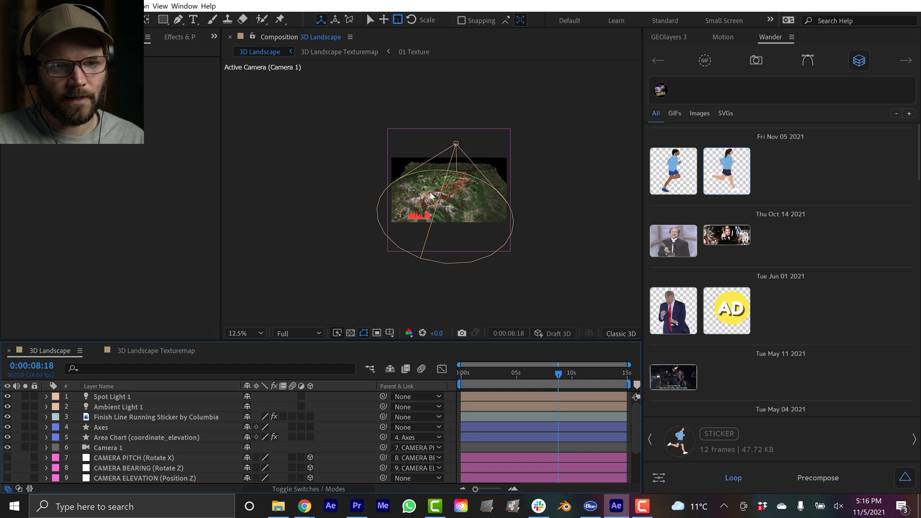
scroll(482, 180, up, 2)
drag(519, 169, 488, 123)
key(space)
drag(400, 238, 492, 229)
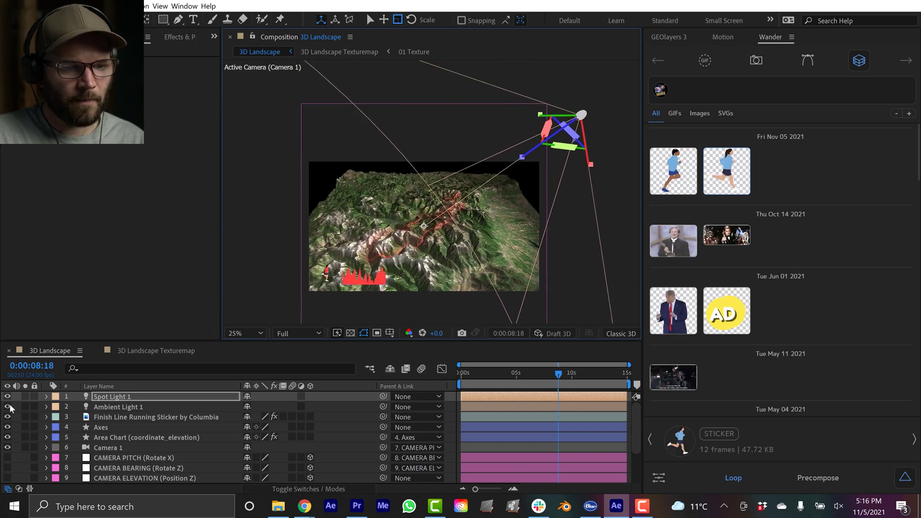
click(537, 181)
click(580, 117)
scroll(403, 264, up, 2)
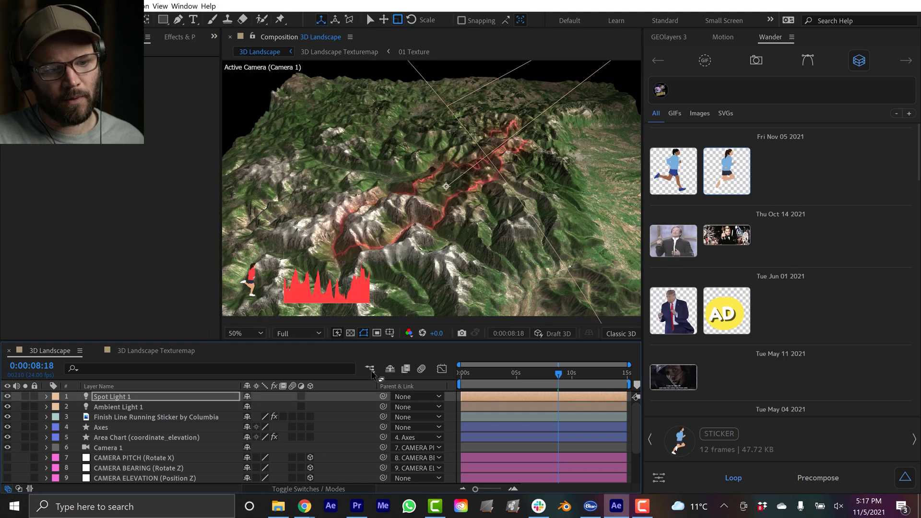
Set the intensity of Spot Light 1 to 75%
double_click(102, 398)
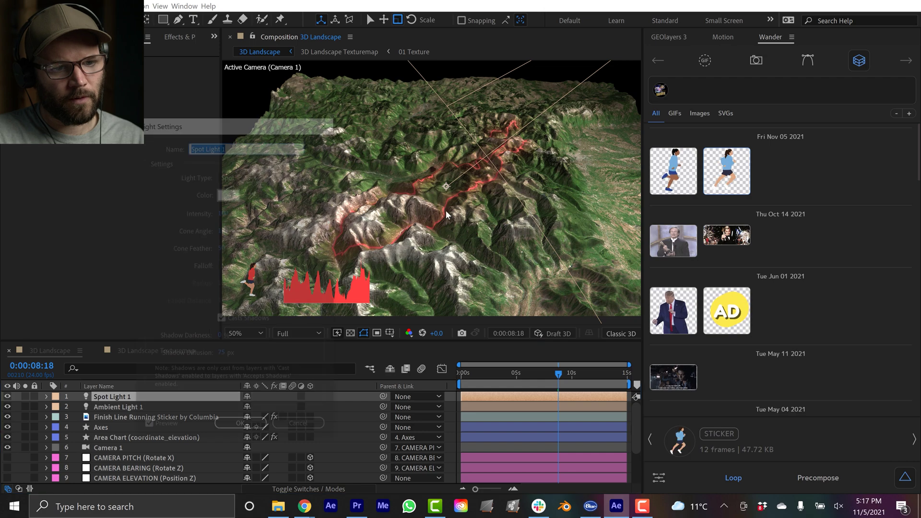
click(223, 212)
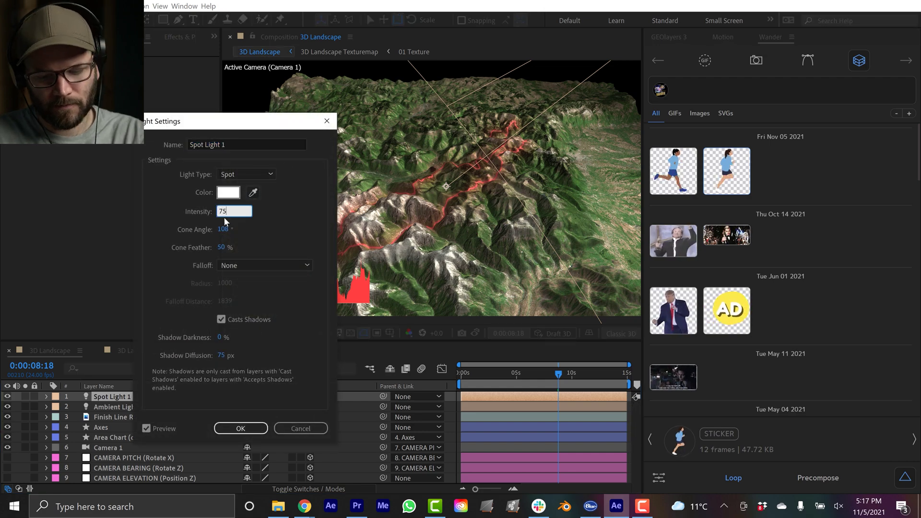
key(Return)
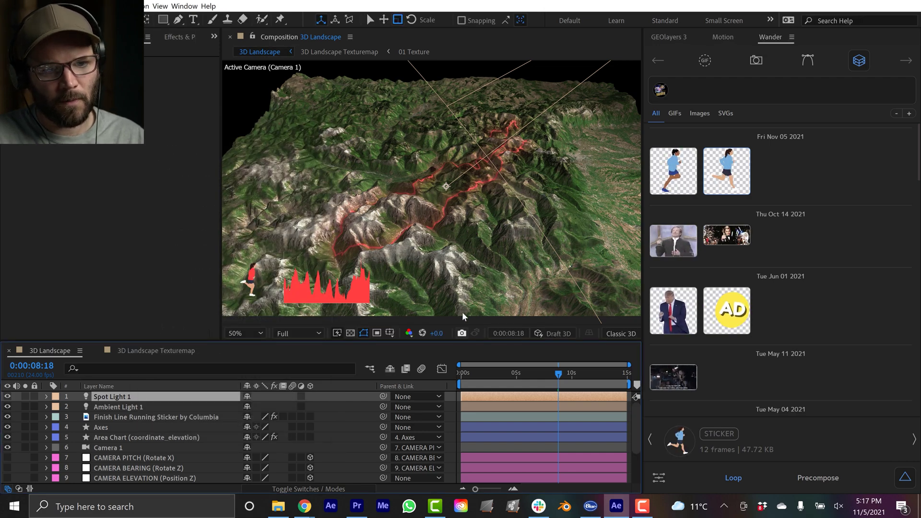
Move the running sticker and the elevation chart's Axes layer together to the upper-left corner of the frame
scroll(431, 188, down, 2)
drag(408, 165, 346, 144)
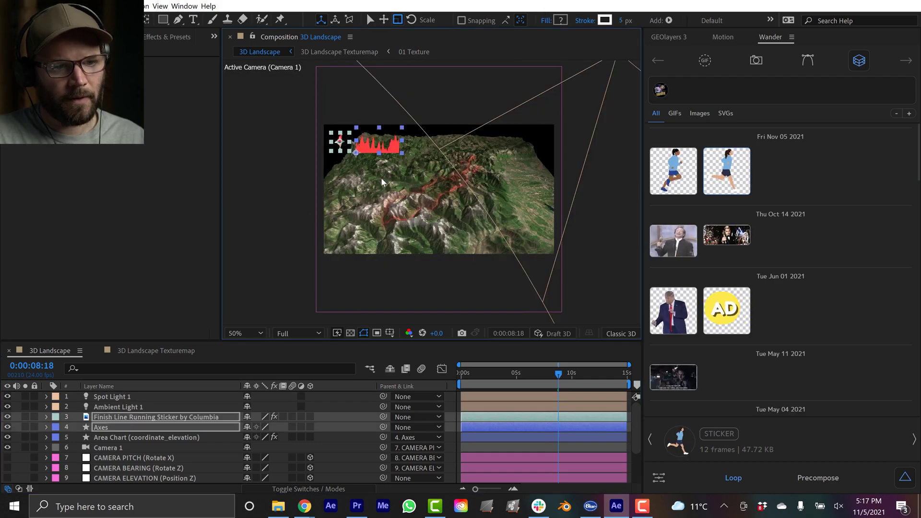
scroll(400, 196, up, 2)
drag(399, 196, 460, 240)
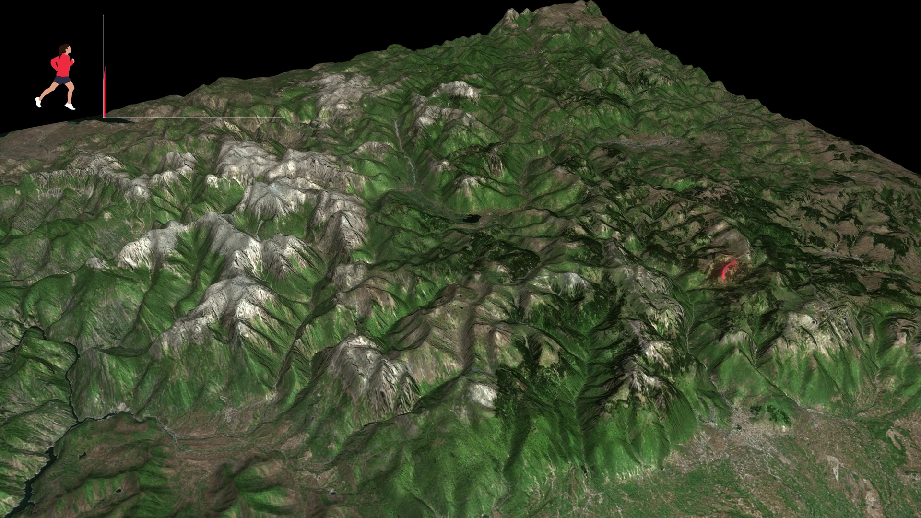